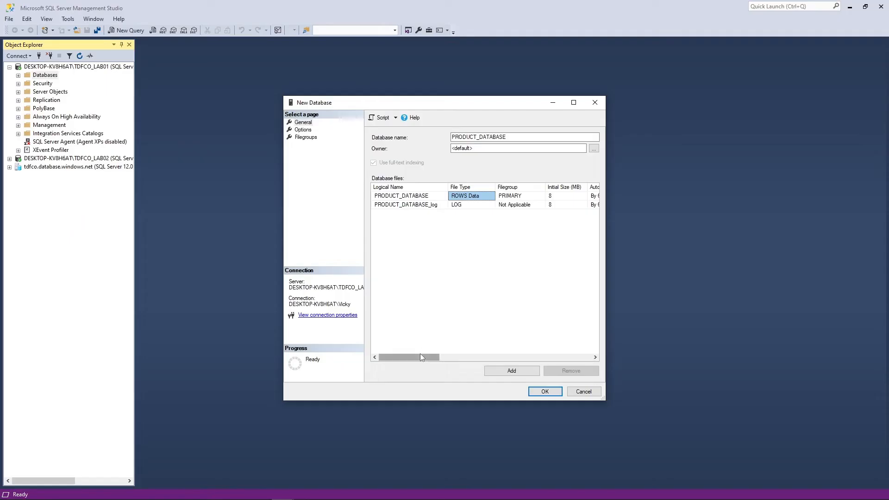
left_click_drag(420, 357, 488, 356)
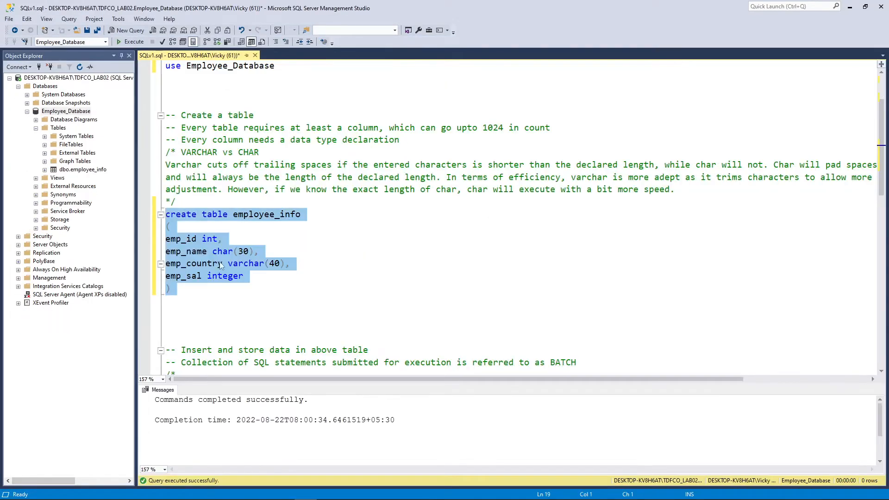
scroll(220, 263, "down", 2)
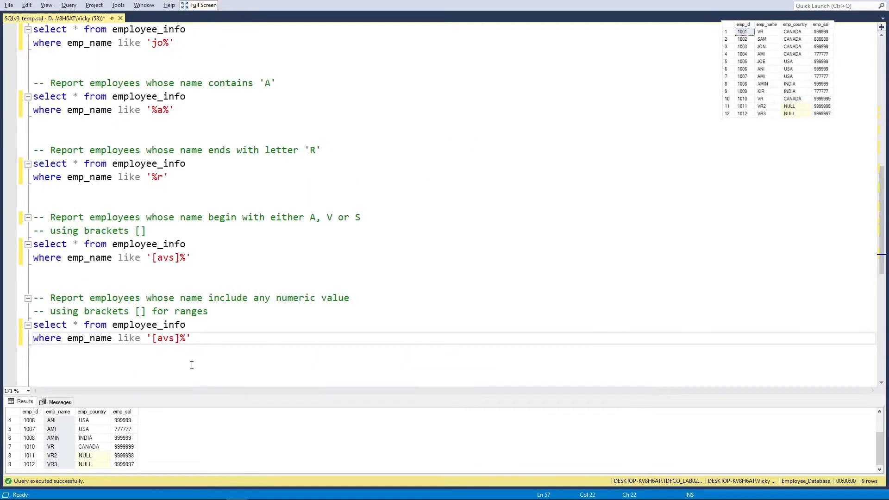
- Change the LIKE pattern of the numeric-value name query on employee_info to '%[0-9]%'
type("%")
left_click_drag(163, 339, 180, 340)
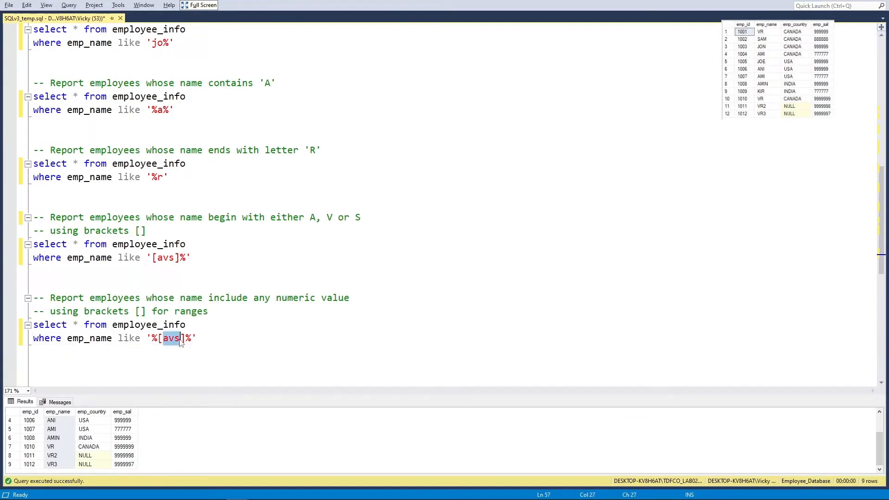
type("0-9")
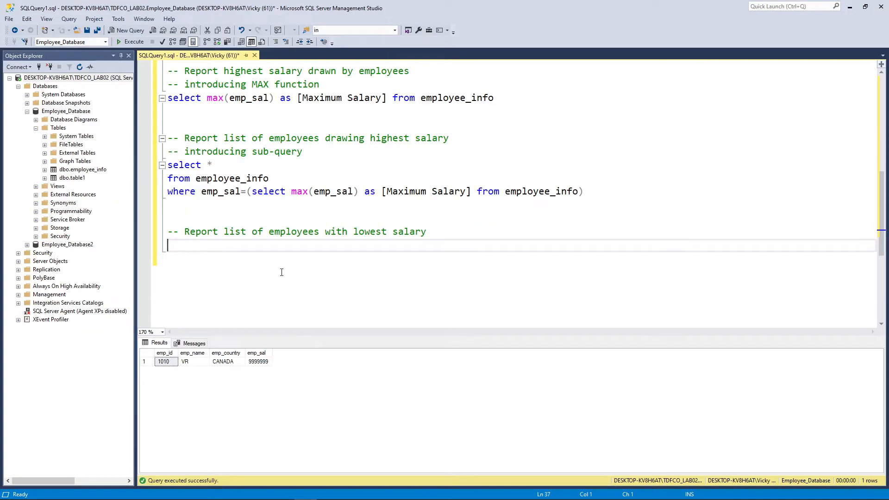
- Under the lowest-salary comment, add a query selecting all employee_info rows where emp_sal equals a max(emp_sal) as [Maximum Salary] sub-query
type("select * from employee_info where emp_sal=(select max(emp_sal) as [Maximum Salary] from employee_info)")
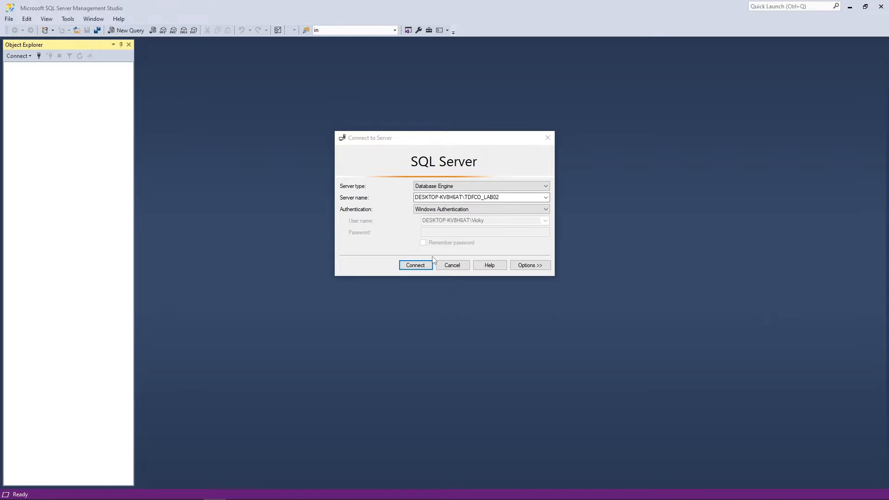
- Connect to the TDFCO_LAB02 database engine with Windows Authentication and create a new database named PROD_DB
left_click(416, 267)
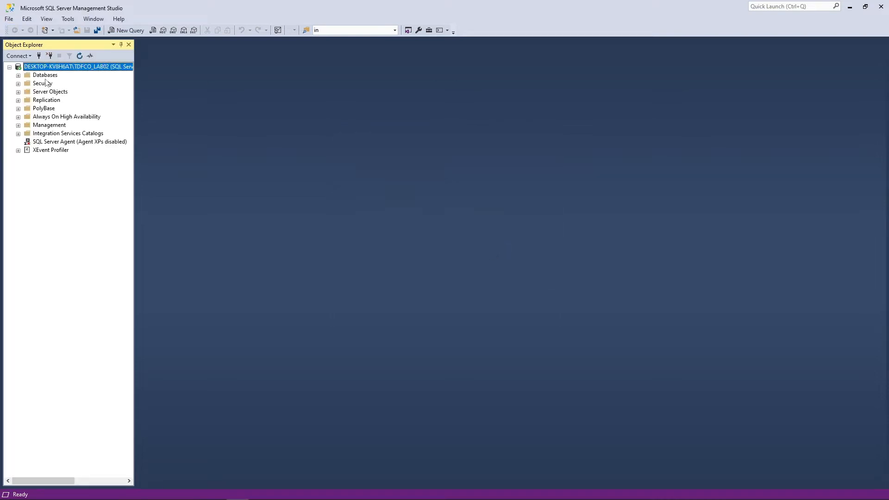
left_click(44, 76)
right_click(44, 75)
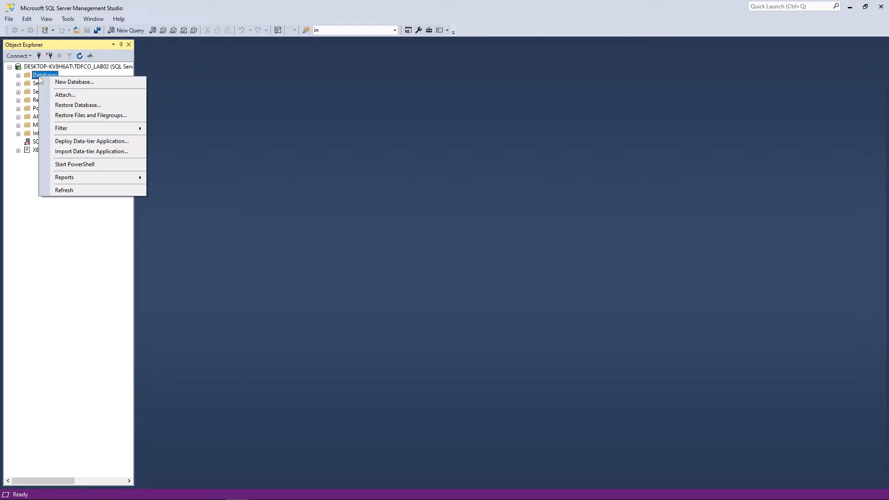
left_click(70, 79)
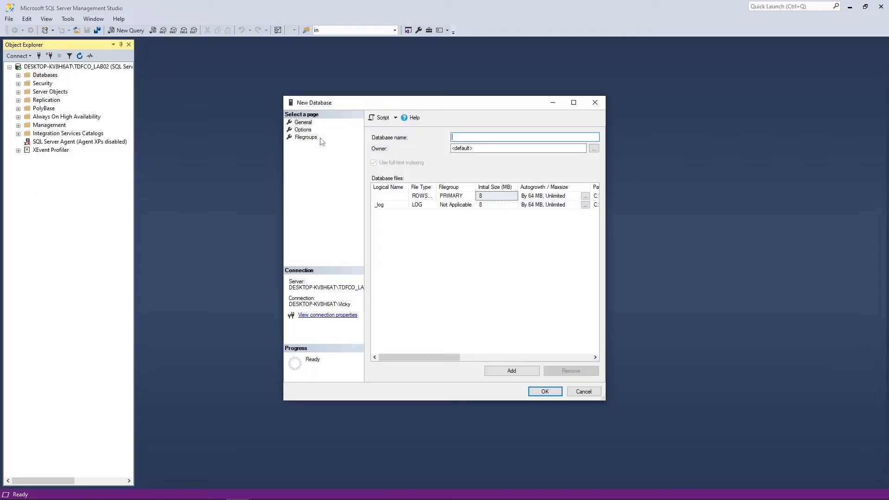
type("PROD_DB")
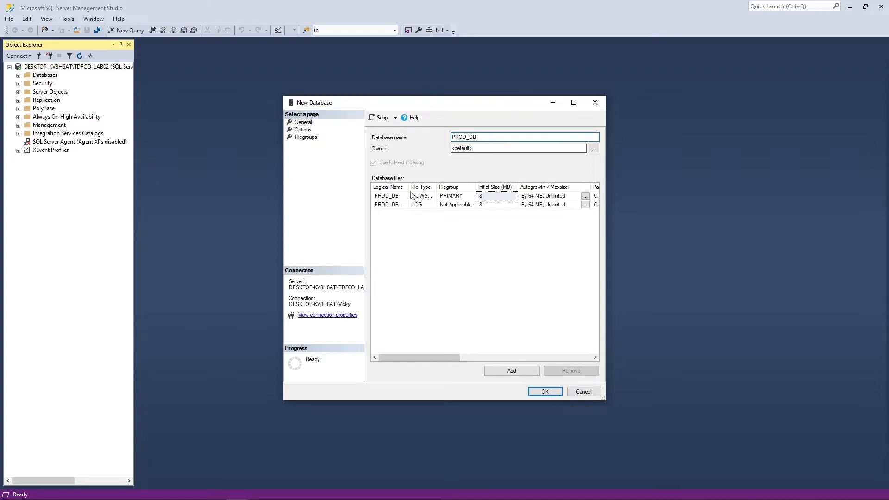
mouse_move(409, 186)
left_mouse_down()
mouse_move(475, 187)
mouse_move(424, 187)
left_mouse_up()
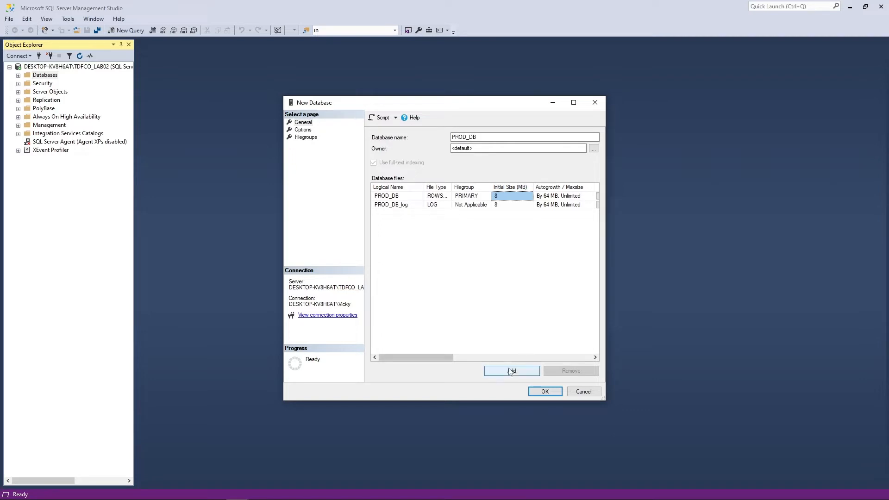
left_click(539, 389)
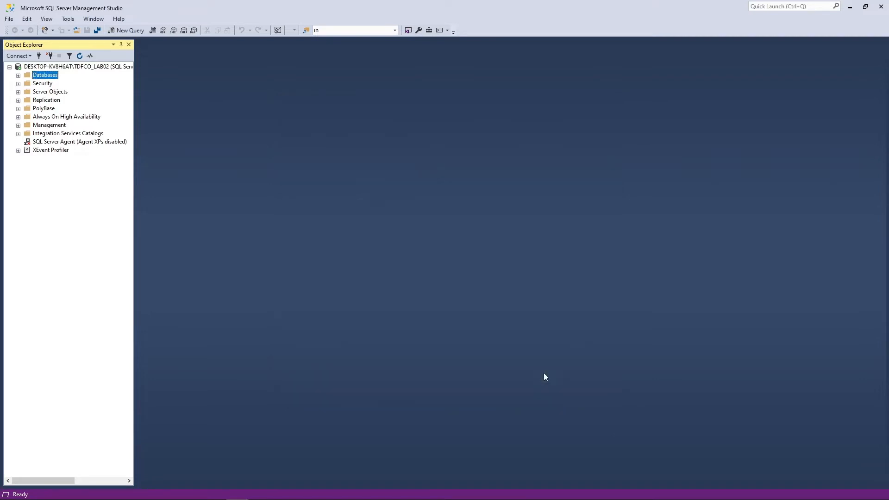
- Start the Import Data wizard for the PROD_DB database and proceed to choosing the data source
left_click(18, 75)
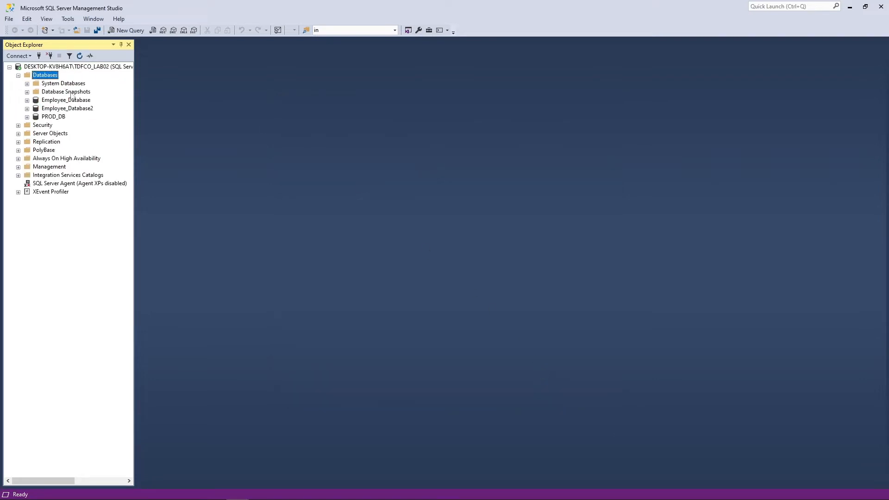
left_click(54, 117)
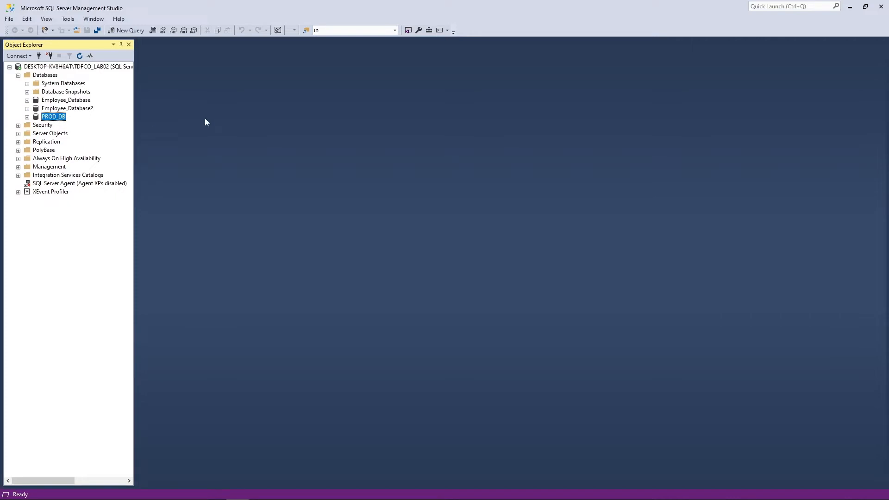
right_click(56, 117)
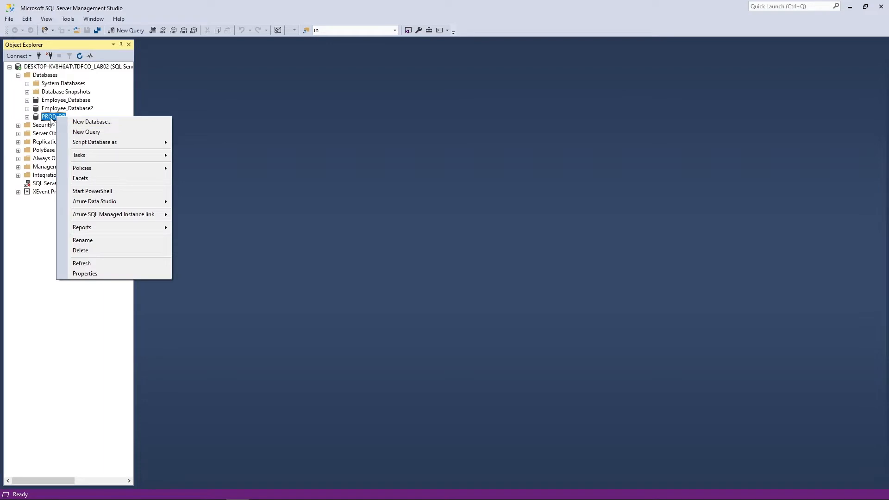
mouse_move(148, 158)
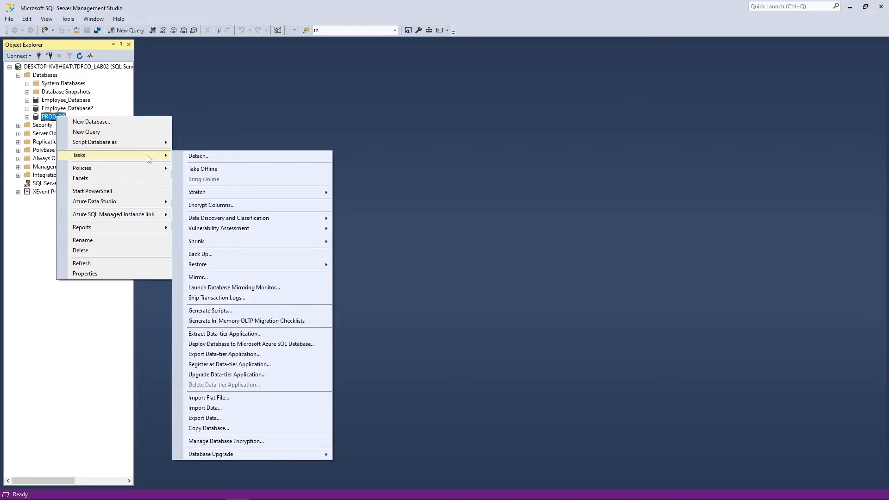
left_click(231, 408)
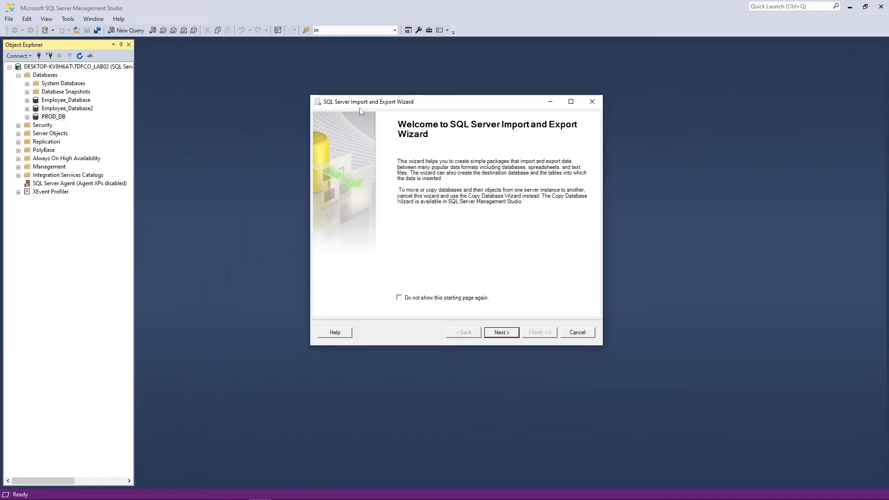
left_click(504, 332)
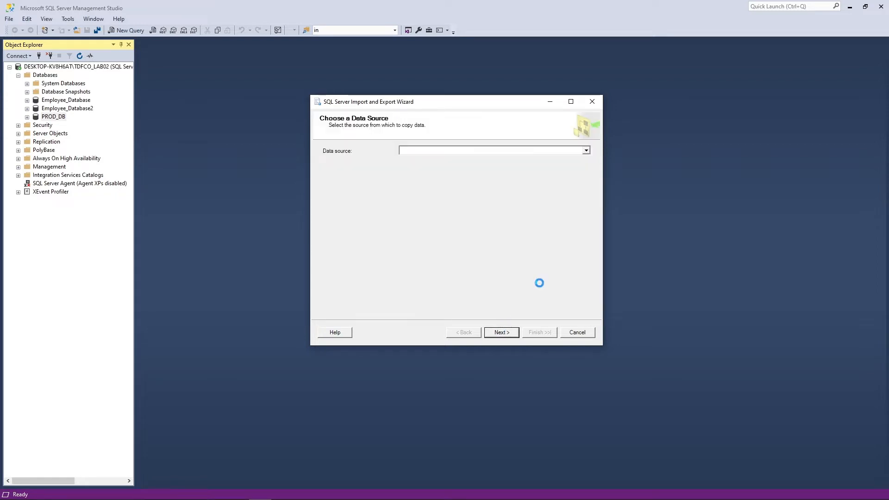
- Set the data source to Microsoft Excel using the PROD_INFO.xlsx workbook from the SQL files folder
left_click(586, 150)
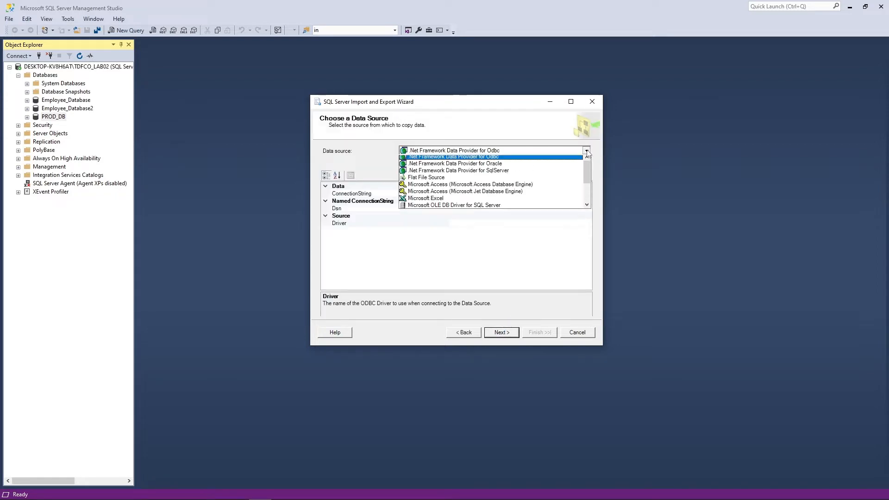
left_click(441, 201)
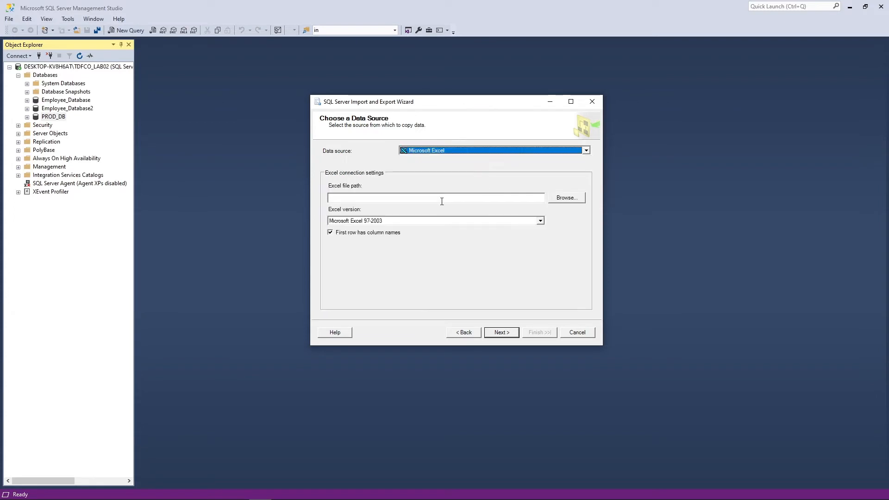
left_click(566, 197)
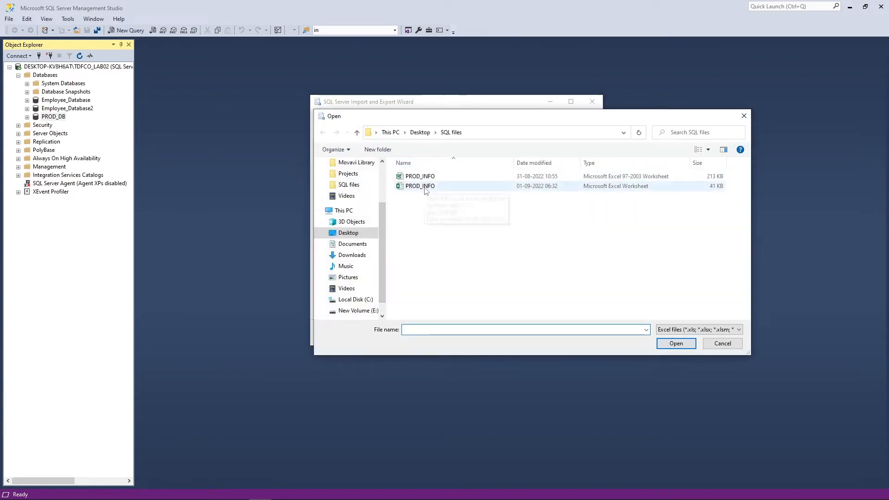
left_click(426, 187)
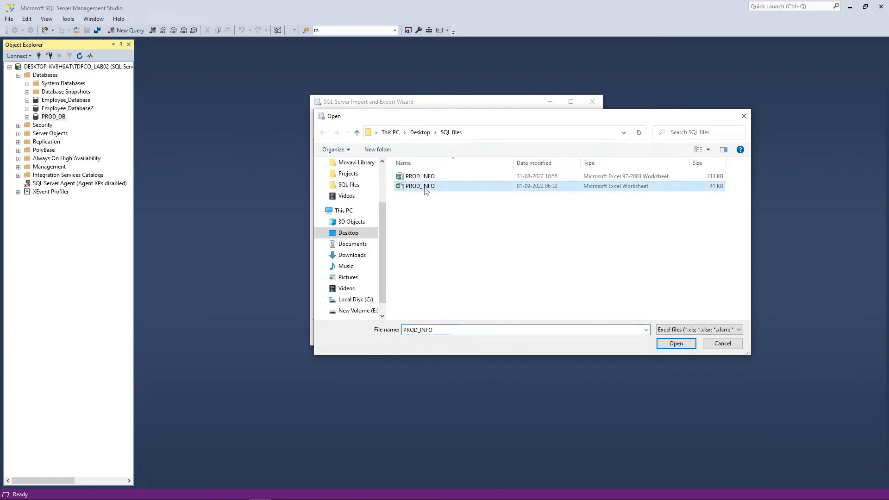
left_click(676, 343)
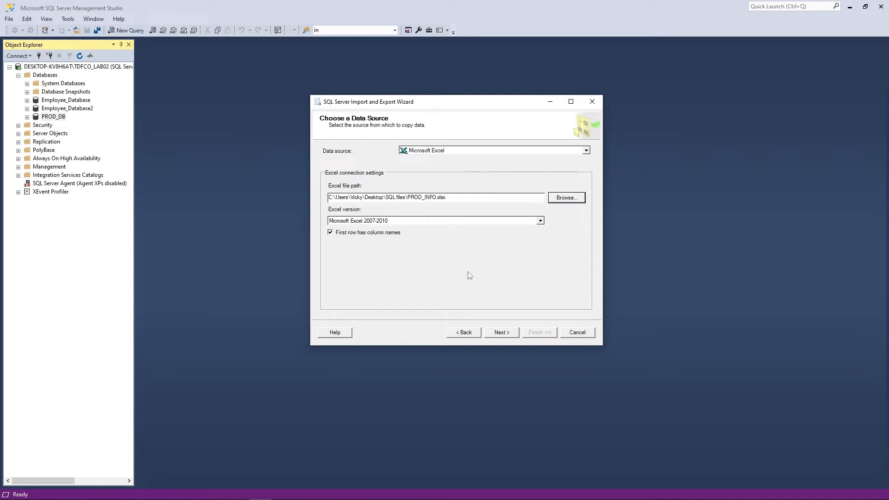
left_click(509, 335)
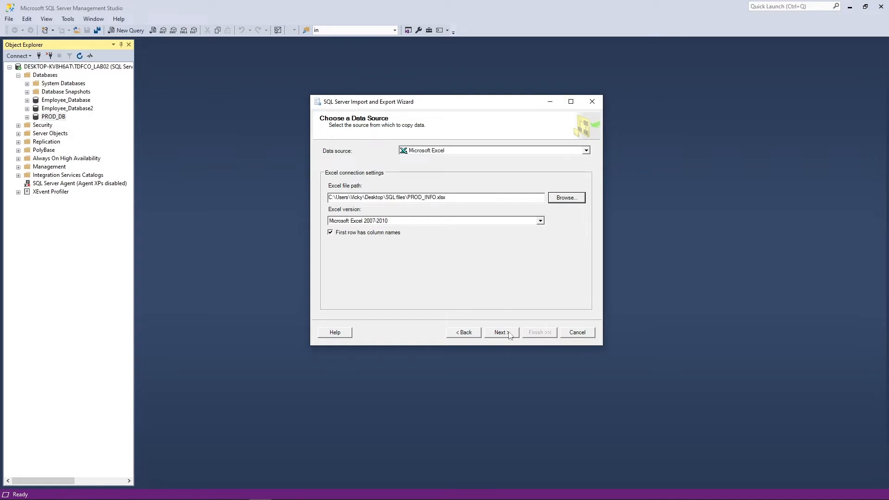
- Set the destination to SQL Server Native Client 11.0 with database PROD_DB, and accept copying data from one or more tables or views
left_click(587, 151)
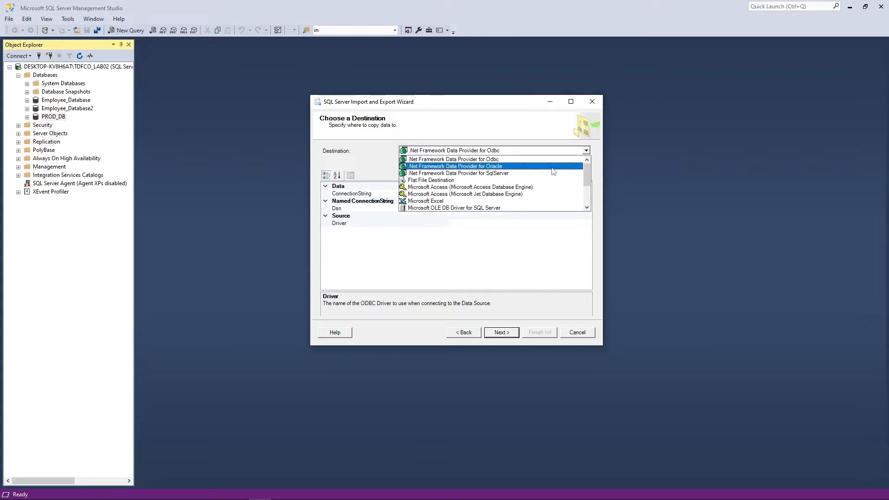
scroll(555, 170, "down", 2)
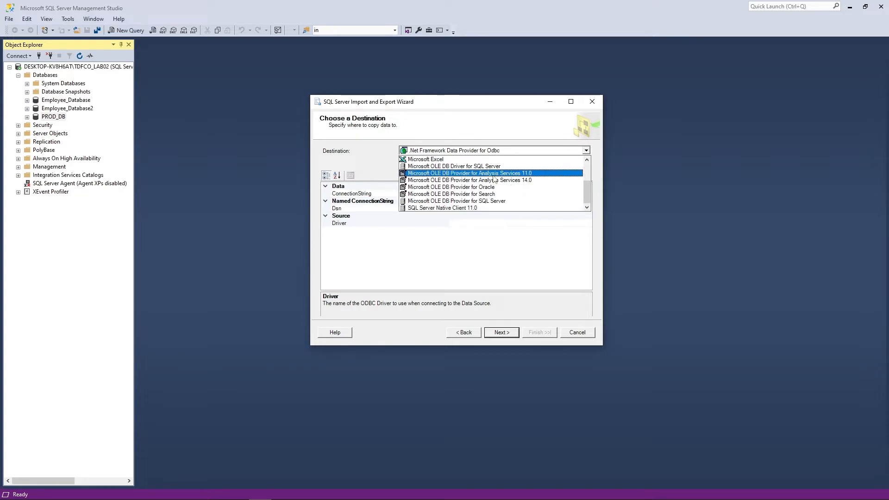
left_click(499, 208)
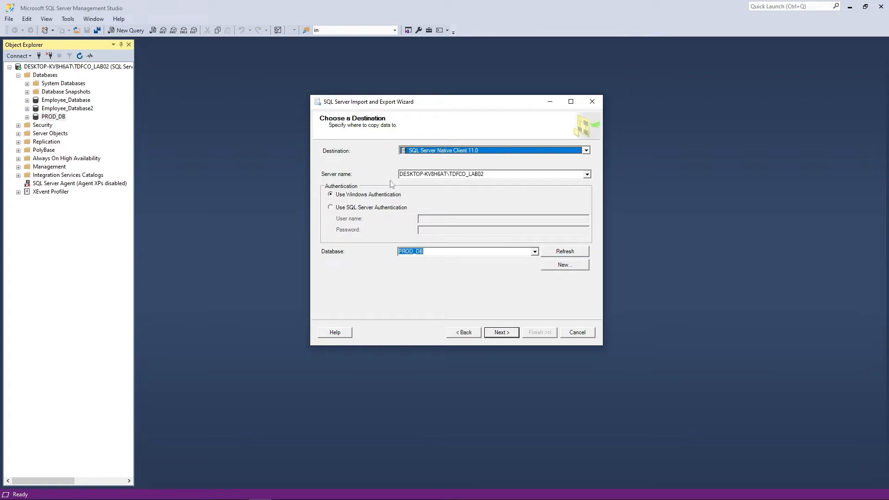
left_click(430, 254)
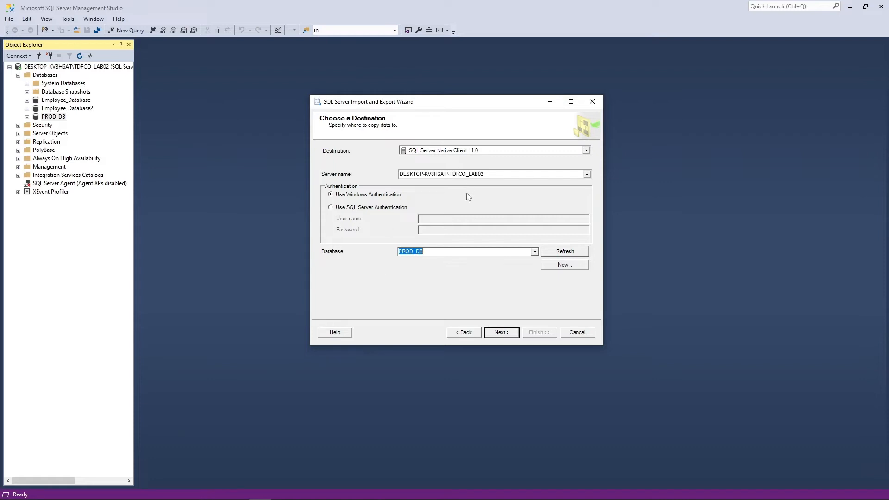
left_click(502, 332)
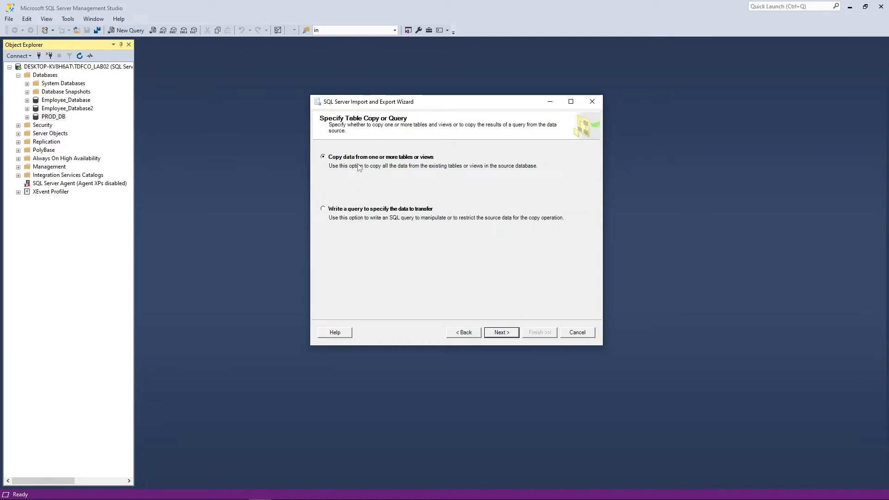
left_click(513, 333)
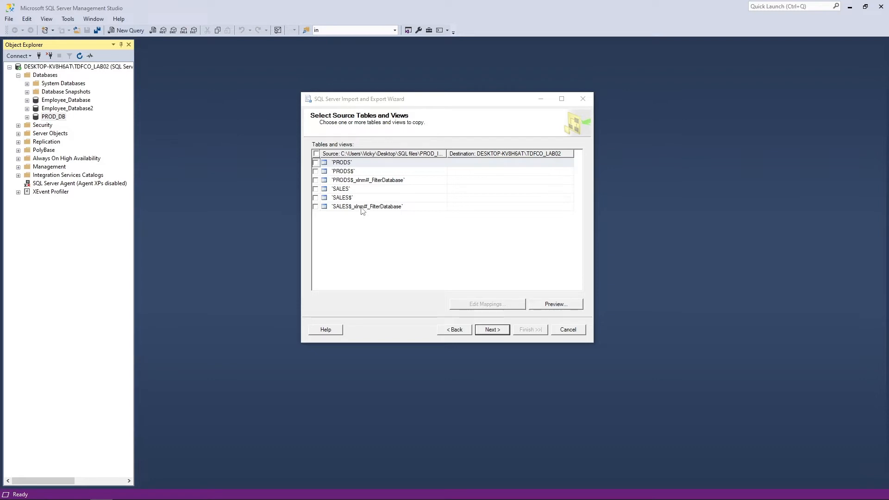
left_click(359, 171)
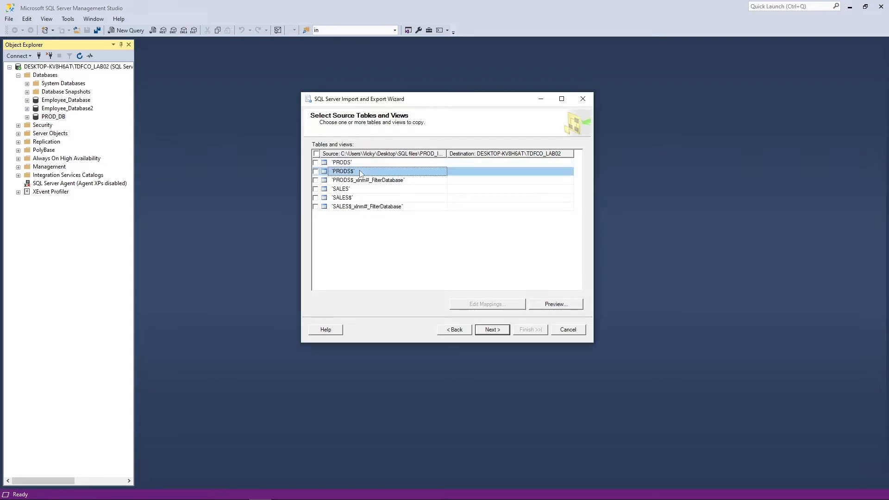
left_click(362, 181)
left_click(362, 172)
left_click(364, 181)
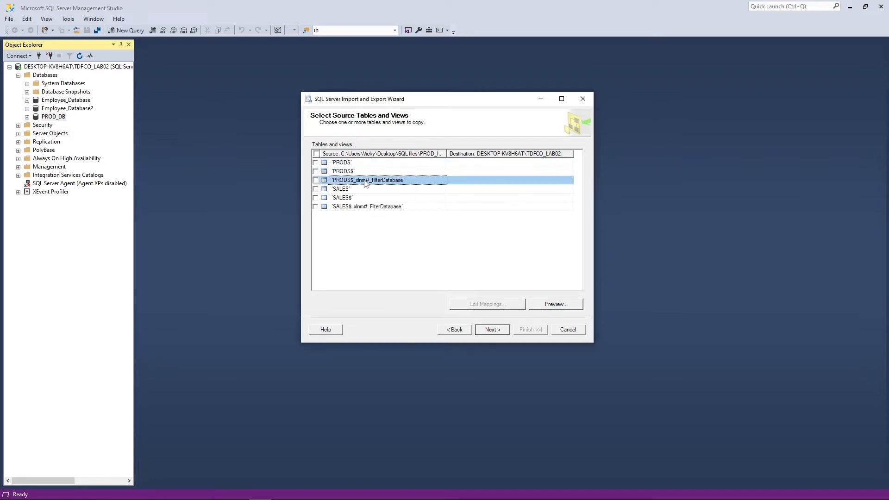
left_click(385, 172)
left_click(373, 181)
- Include the PRODS and SALES source tables in the import and open their destination table names
left_click(316, 162)
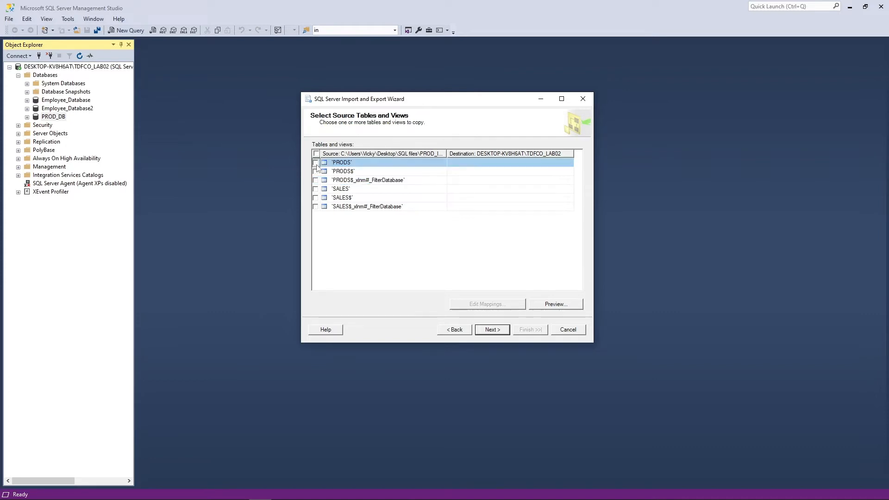
left_click(315, 189)
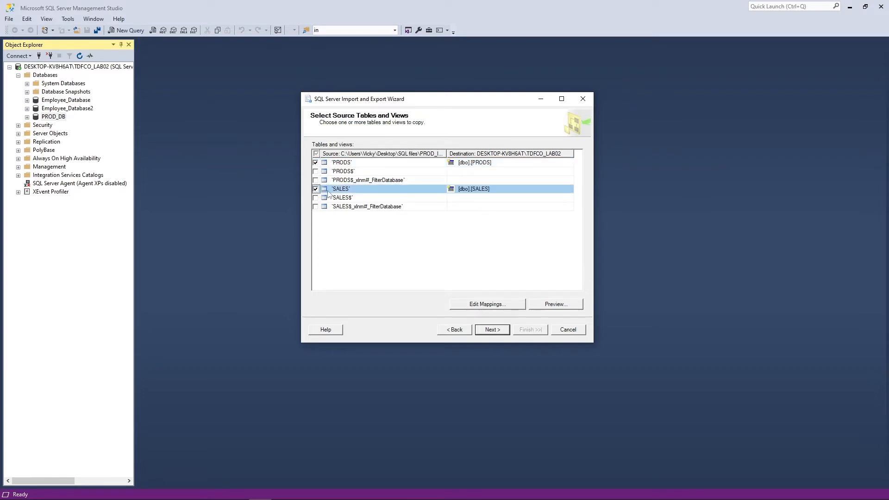
left_click(498, 163)
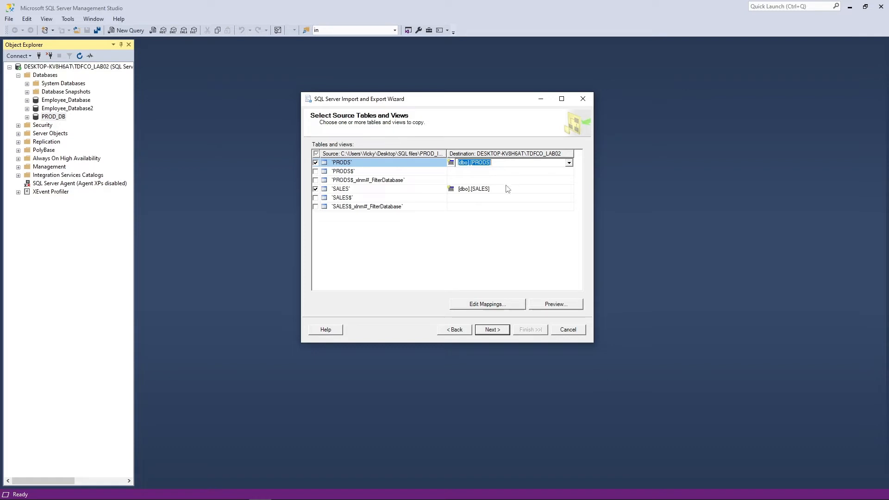
left_click(479, 189)
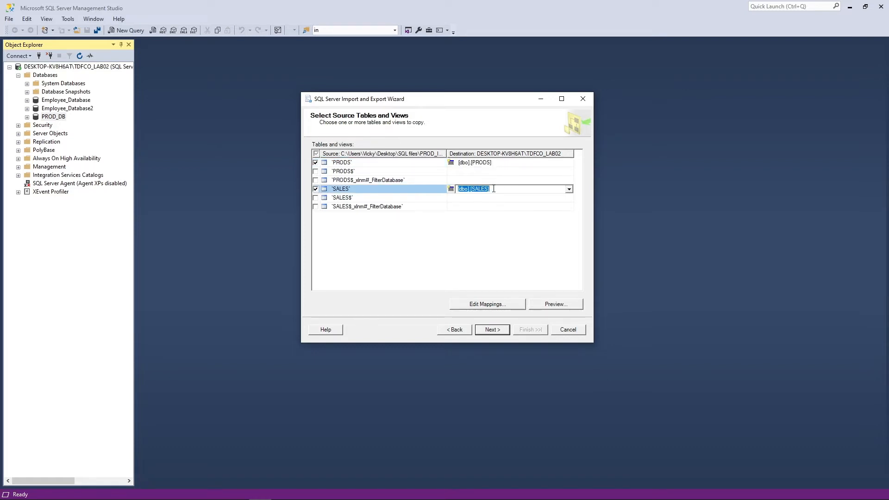
- Run the import of PRODS and SALES immediately without saving an SSIS package, review the wizard's summary, and close the wizard
left_click(498, 329)
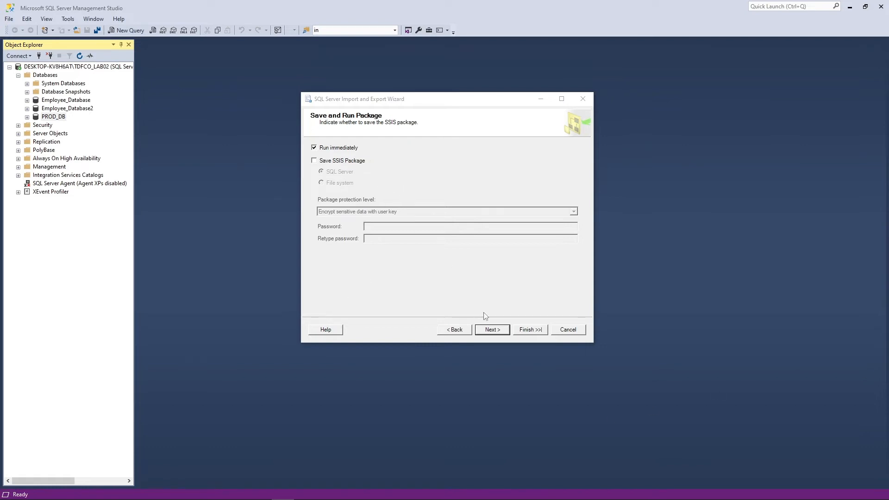
left_click(492, 329)
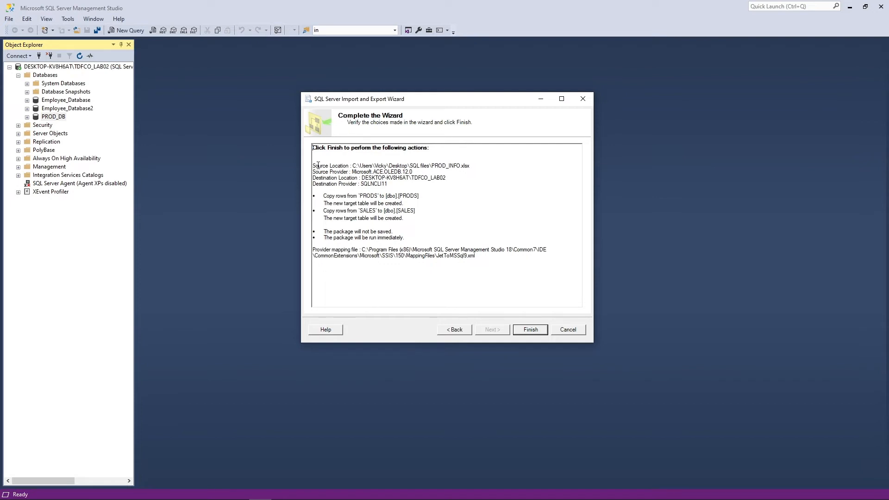
left_click_drag(315, 166, 416, 218)
left_click(417, 218)
left_click(531, 329)
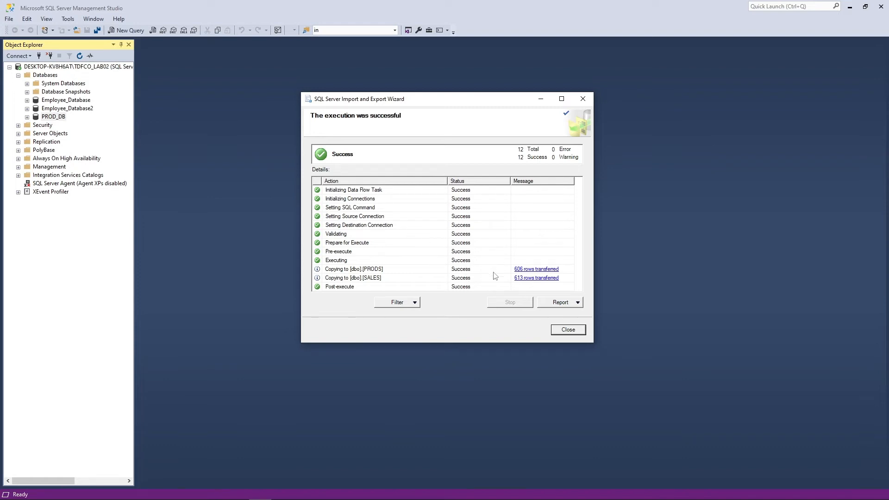
left_click(568, 330)
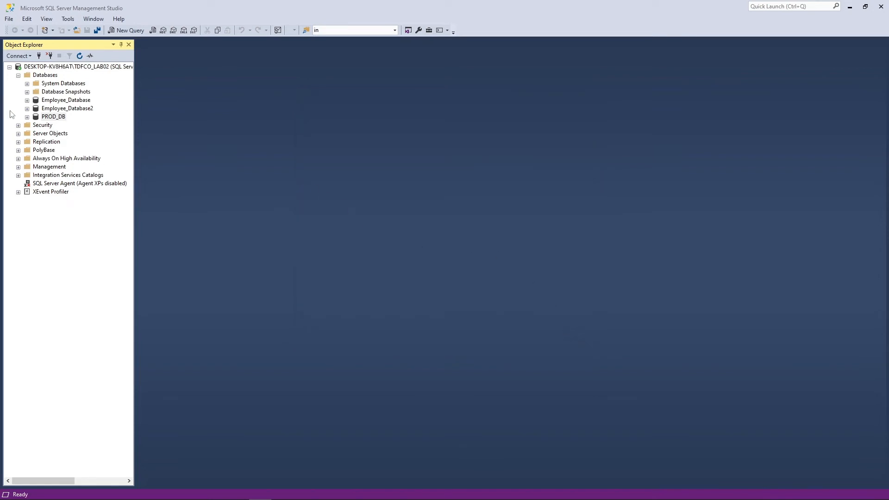
- Expand the tables of PROD_DB and query the top 1000 rows of dbo.PRODS and dbo.SALES
left_click(27, 117)
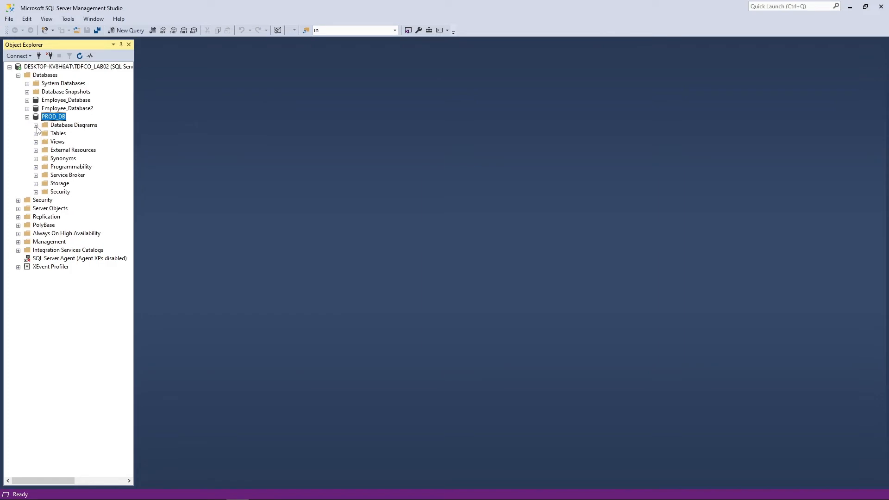
left_click(36, 134)
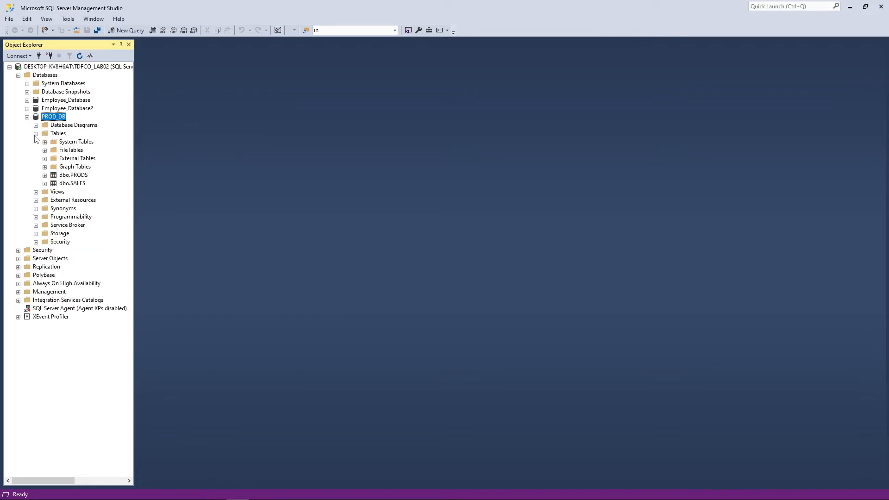
left_click(78, 176)
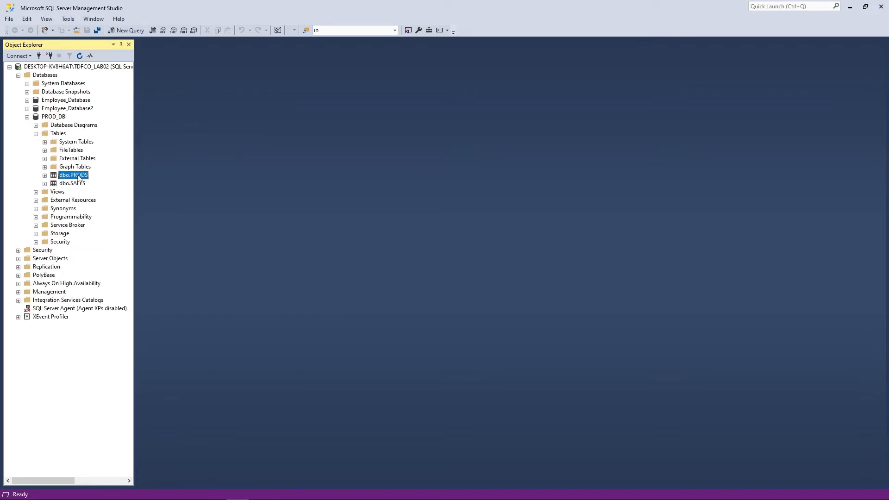
right_click(79, 179)
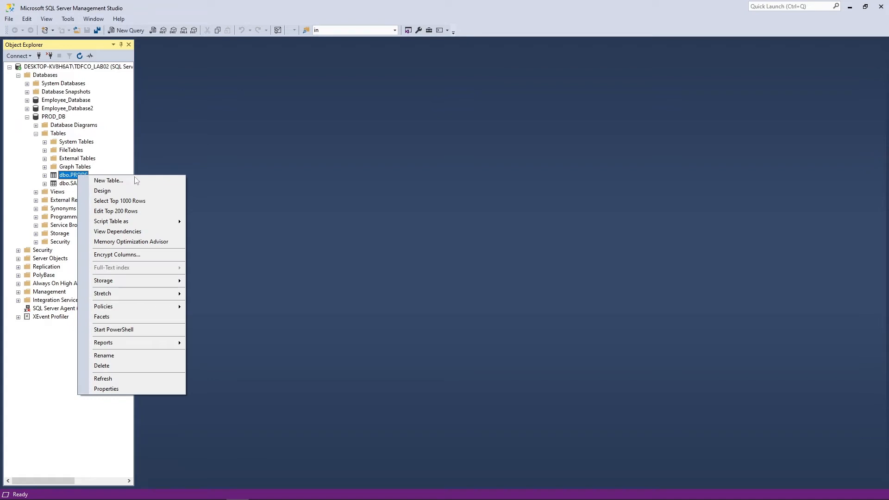
left_click(153, 201)
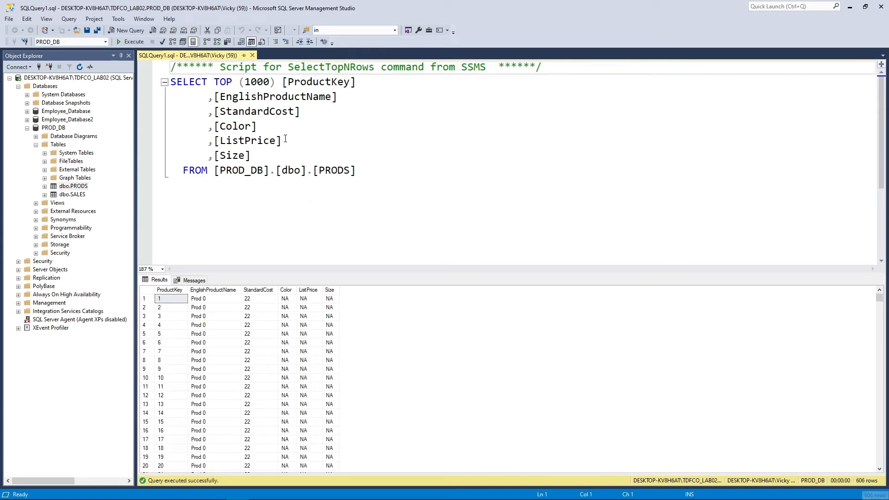
right_click(78, 194)
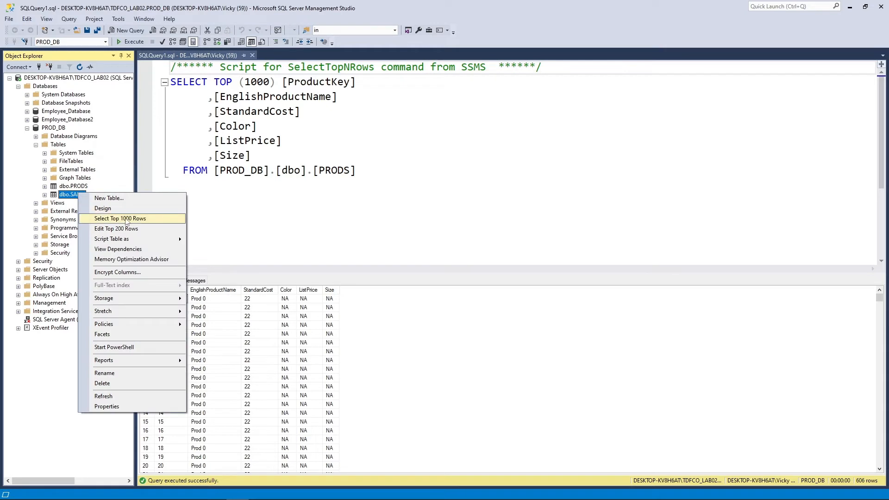
left_click(136, 219)
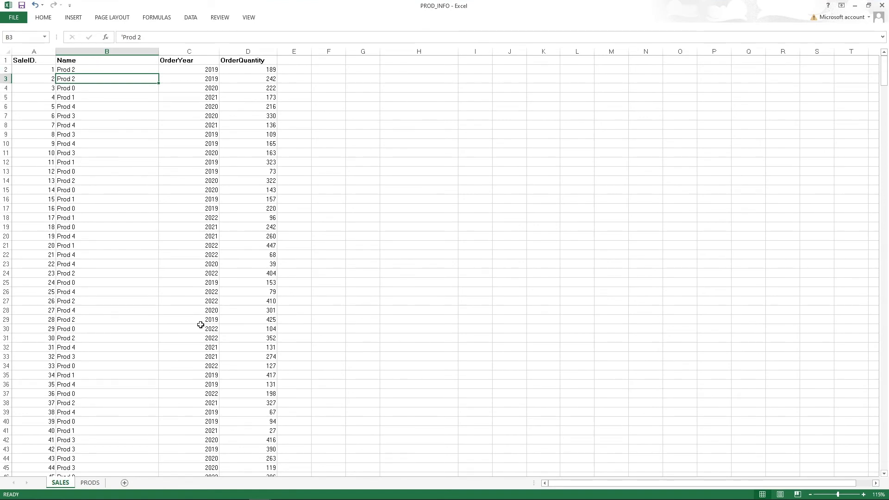
- In the PROD_INFO workbook in Excel, add filters to the PRODS sheet's header row and inspect the EnglishProductName filter
left_click(91, 482)
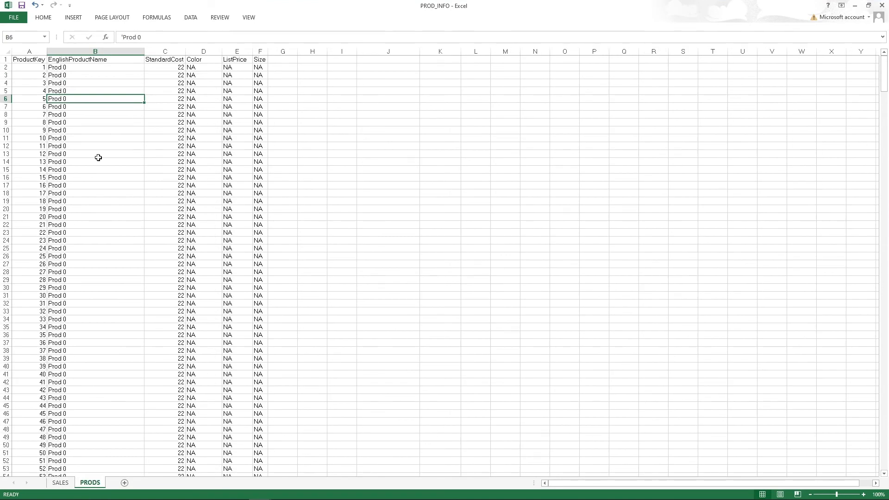
left_click(105, 63)
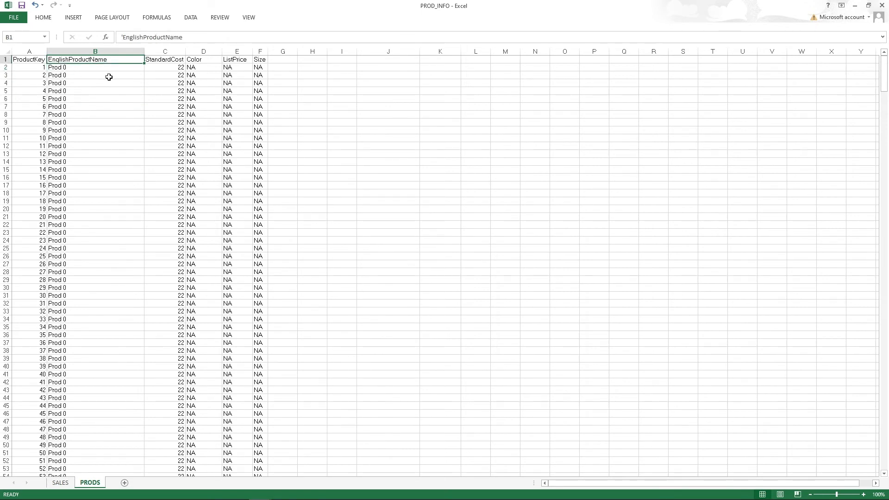
key("shift+space")
key("ctrl+shift+l")
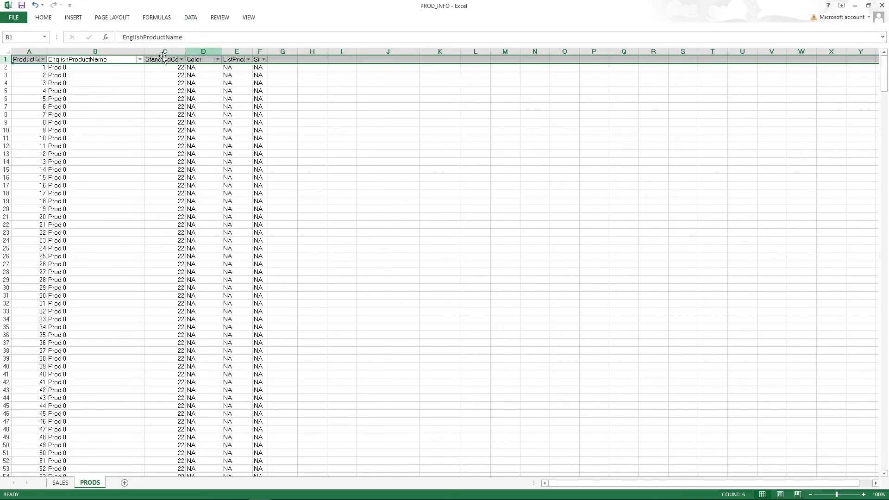
left_click(139, 61)
left_click(197, 156)
left_click(139, 60)
left_click(223, 153)
- Select cells B3 to D16 on the SALES sheet to review the data, and close the PROD_INFO workbook, saving its changes
left_click(60, 483)
left_click(67, 79)
left_click(250, 199, "shift")
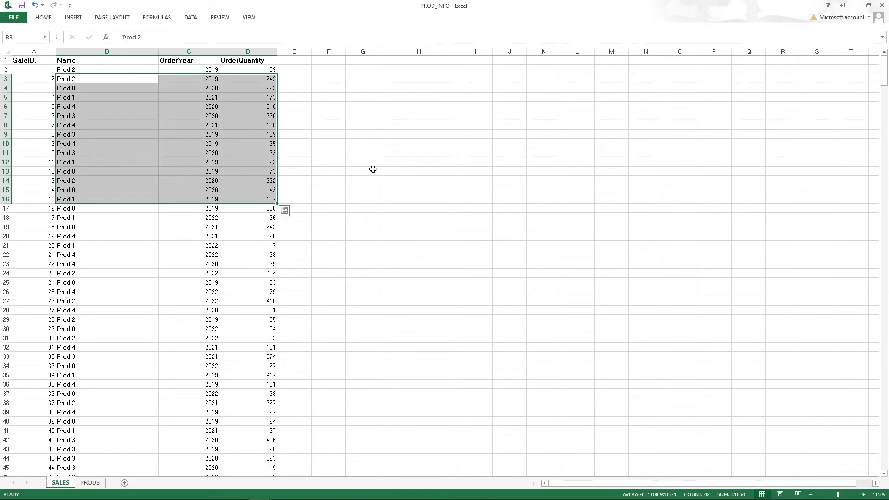
left_click(882, 5)
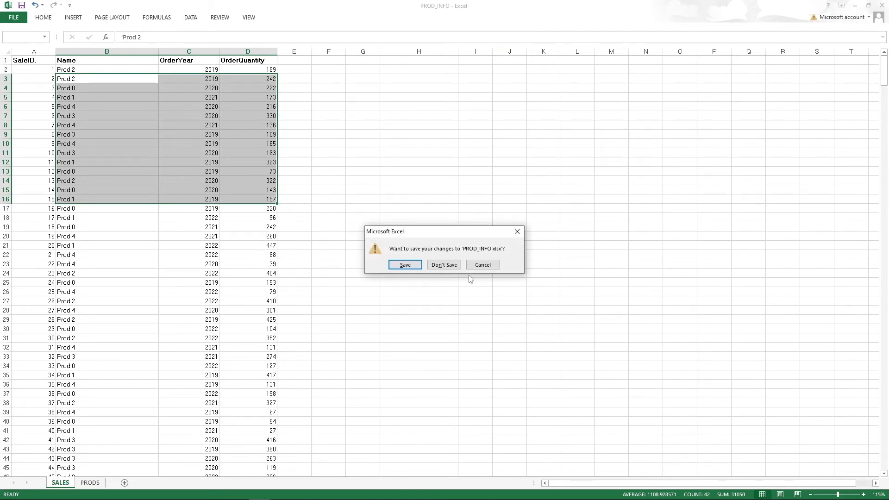
left_click(410, 265)
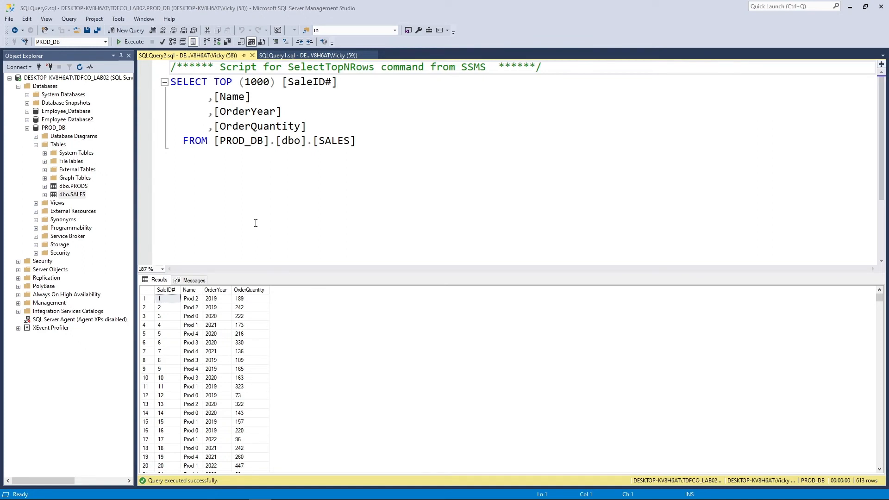
- Start the Export Data wizard for the PROD_DB database and proceed to choosing the data source
left_click(56, 129)
right_click(57, 130)
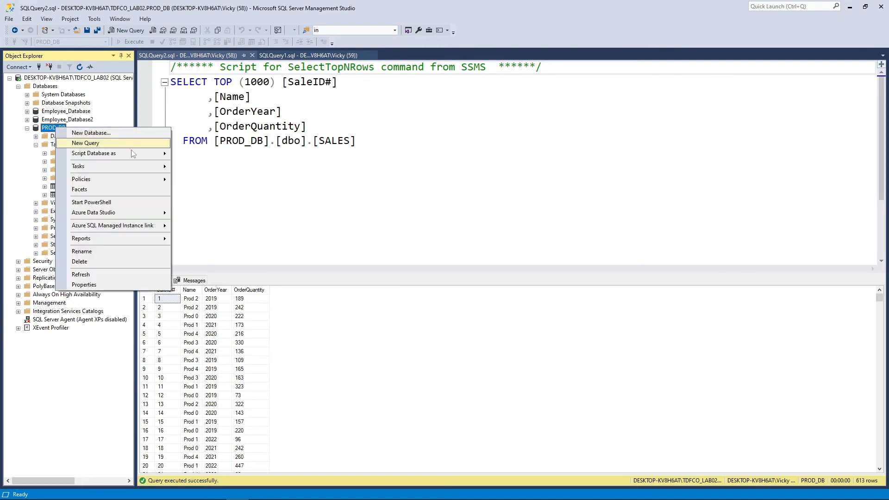
mouse_move(143, 170)
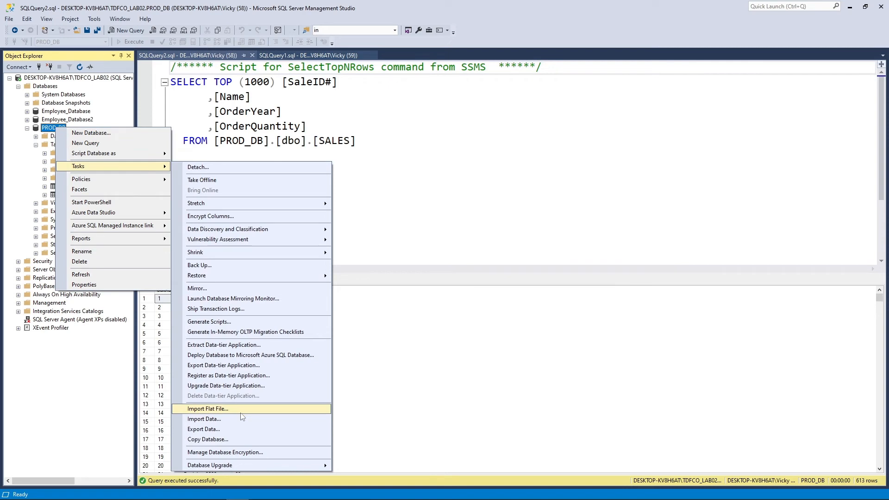
left_click(243, 429)
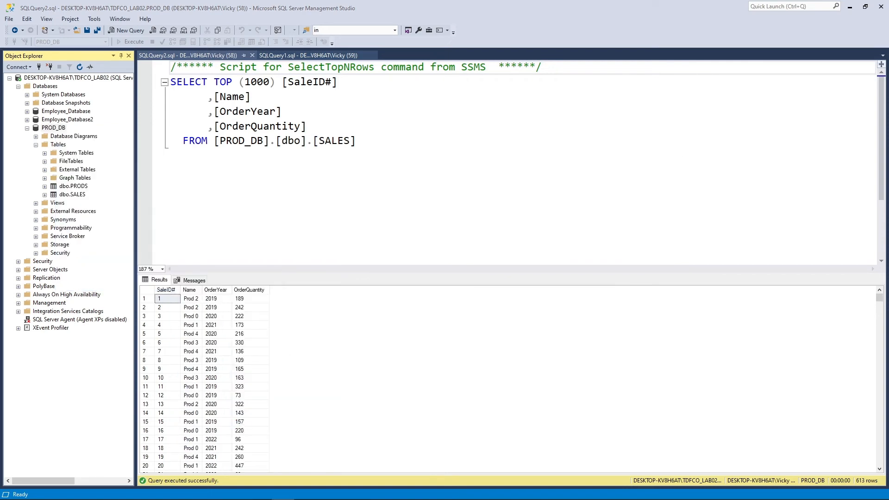
left_click_drag(842, 67, 490, 106)
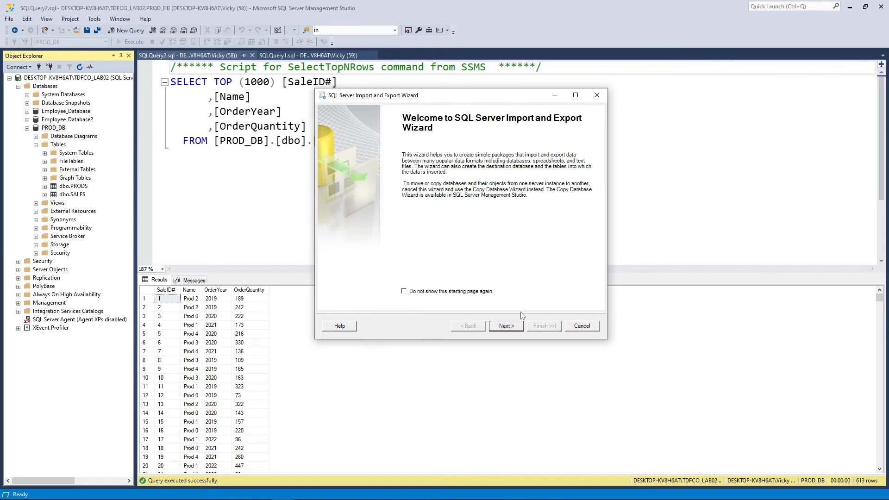
left_click(505, 326)
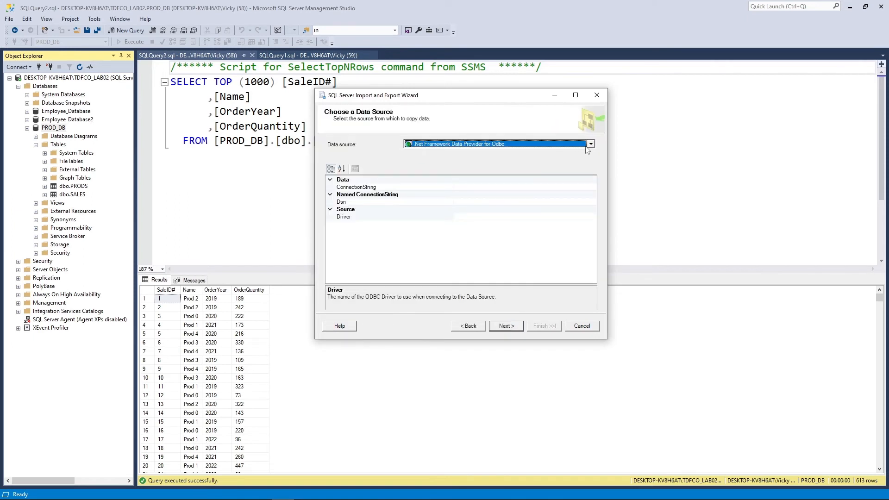
- Set the export's data source to SQL Server Native Client 11.0 with the PROD_DB database
left_click(590, 145)
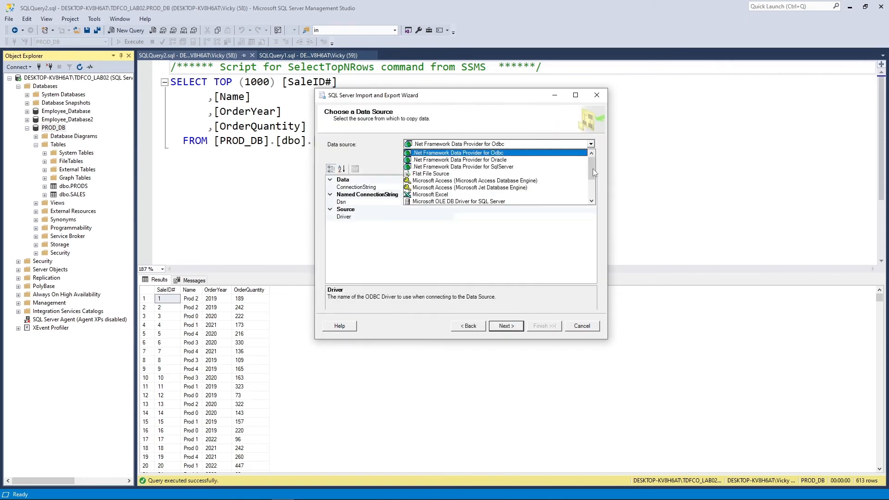
scroll(592, 168, "down", 3)
left_click(468, 200)
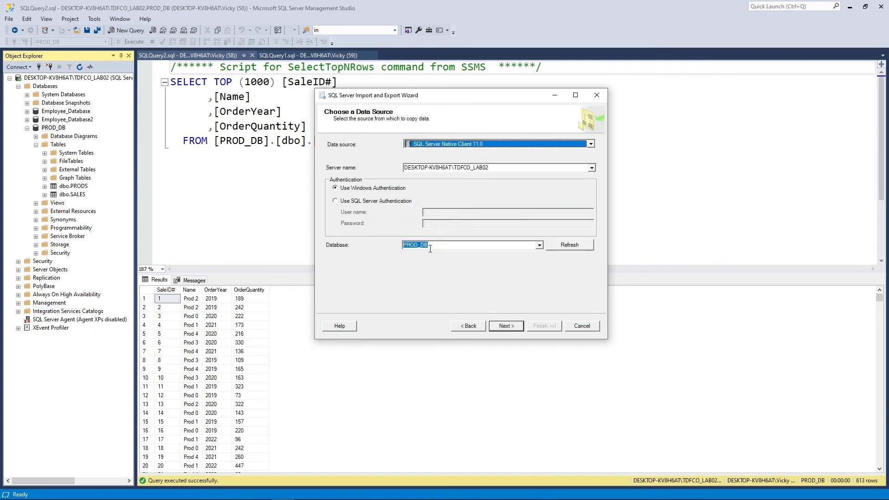
left_click(506, 326)
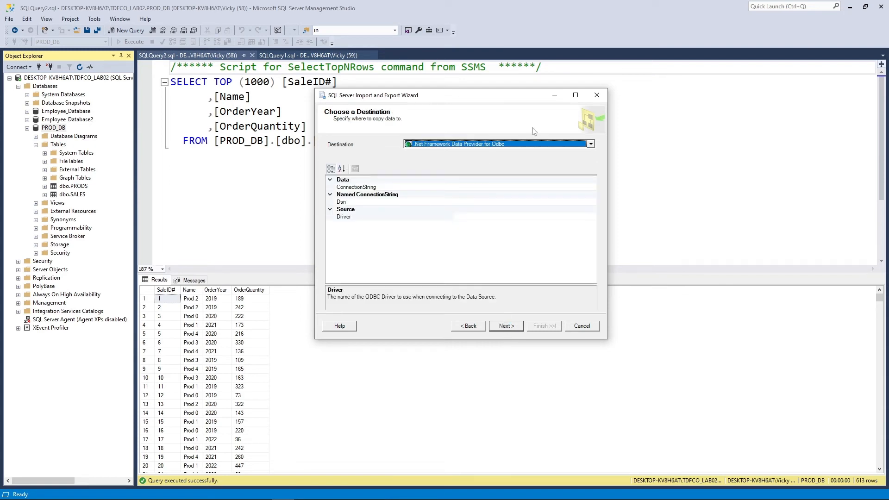
- Set the export destination to Microsoft Excel with a new file PROD_INFOv2.xlsx in the SQL files folder
left_click(591, 145)
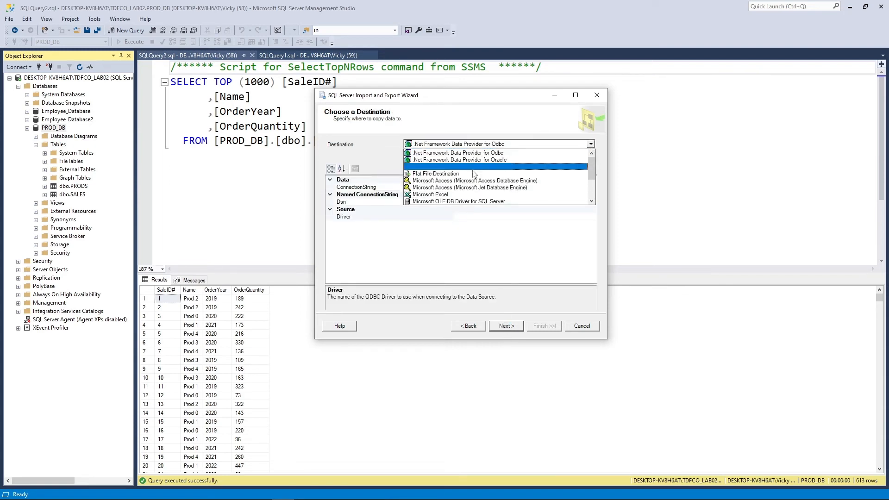
left_click(434, 193)
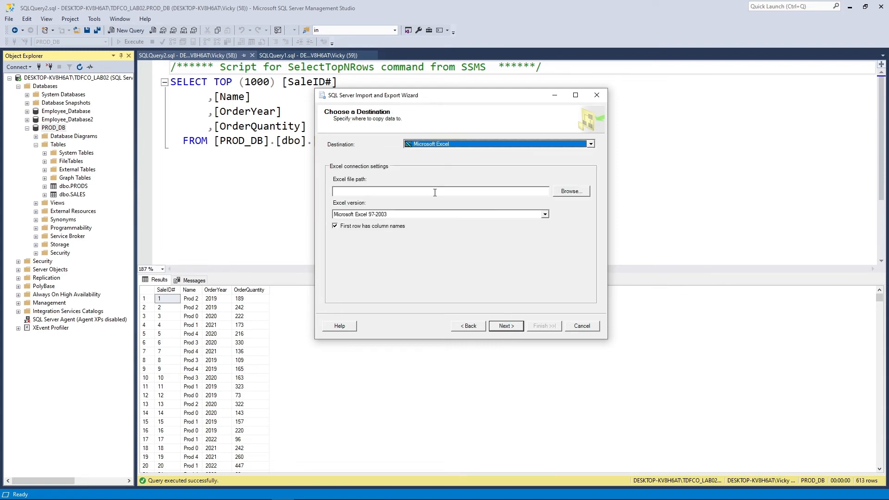
left_click(568, 195)
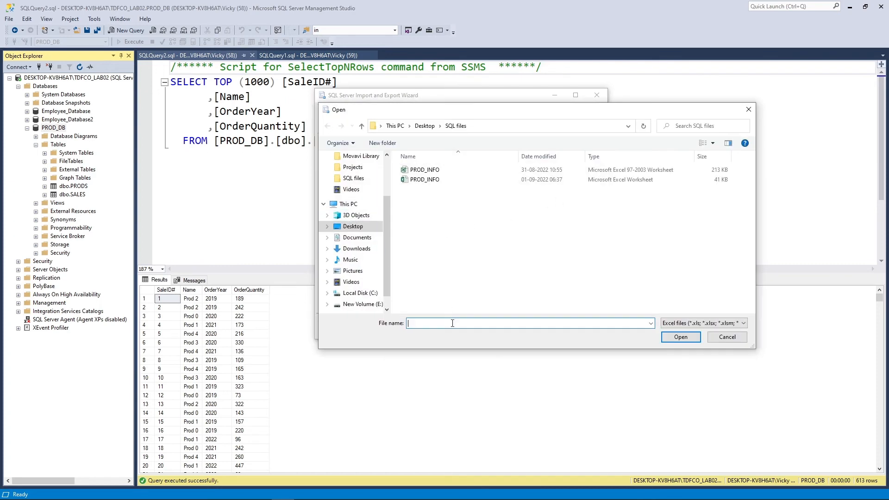
type("PR")
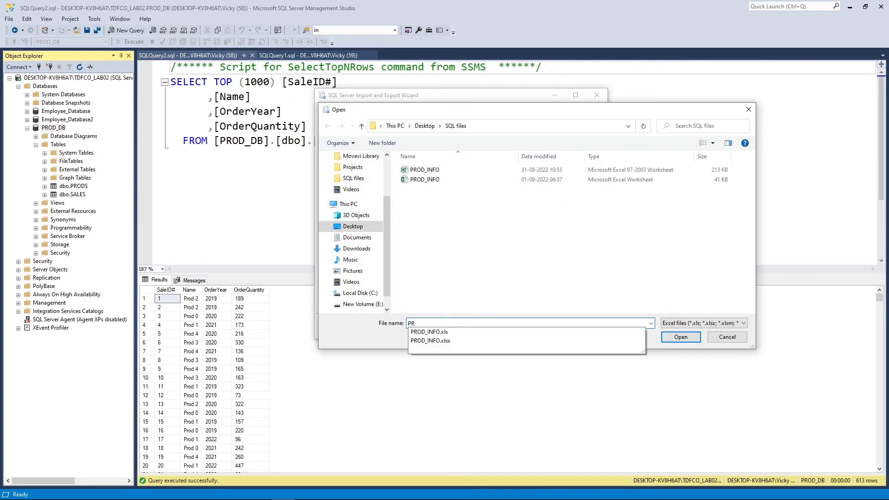
key("Down")
key("Down")
key("Tab")
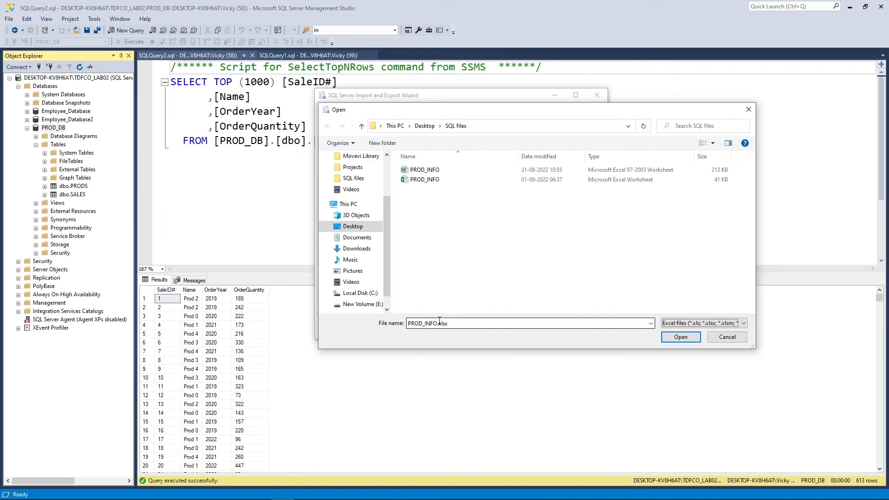
key("shift+Tab")
left_click(436, 324)
type("v2")
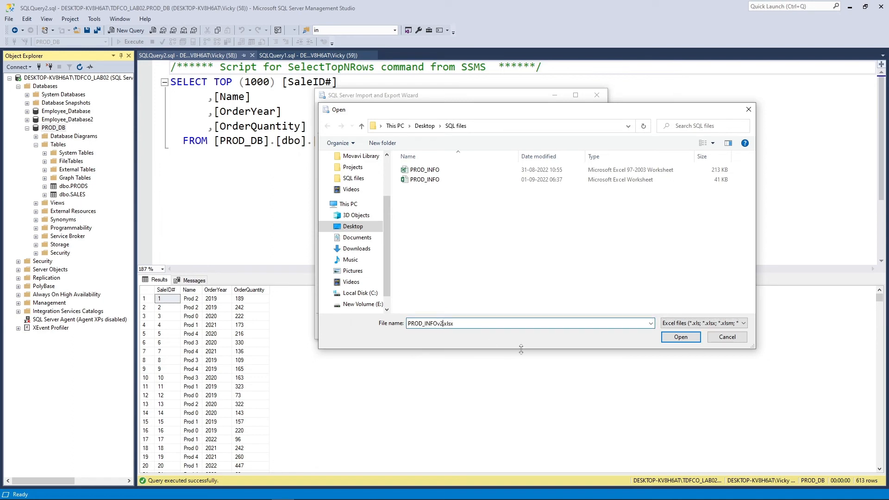
left_click(676, 337)
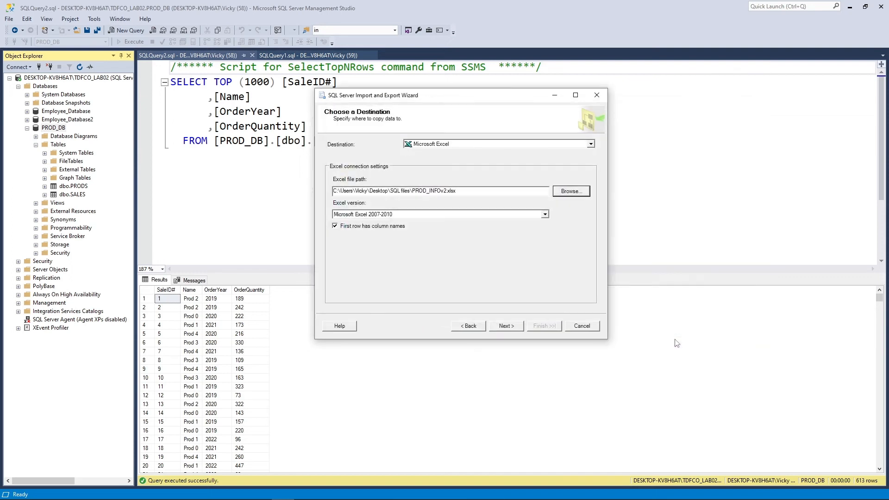
left_click(505, 327)
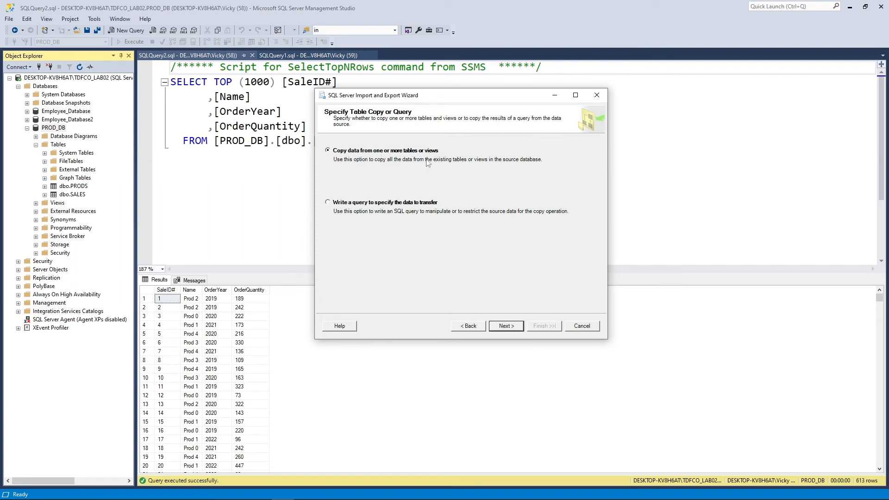
- Accept copying data from one or more tables or views, and include the dbo.PRODS and dbo.SALES tables in the export
left_click(506, 329)
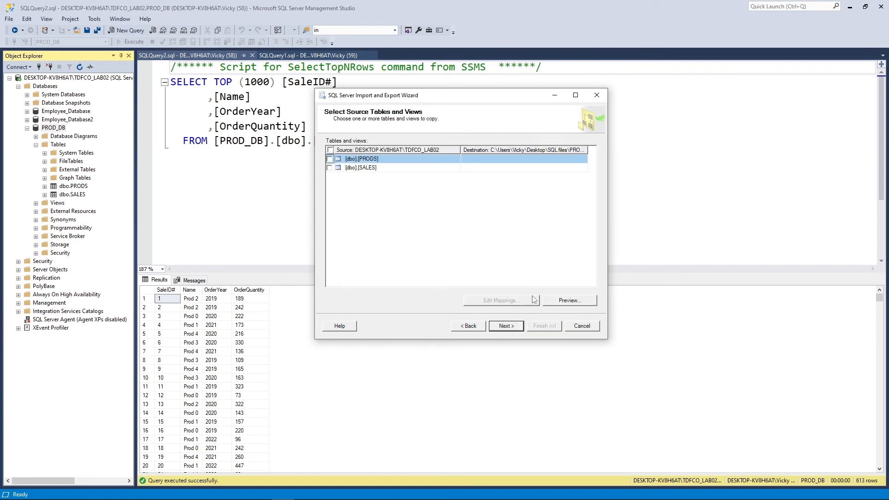
left_click(330, 159)
left_click(330, 168)
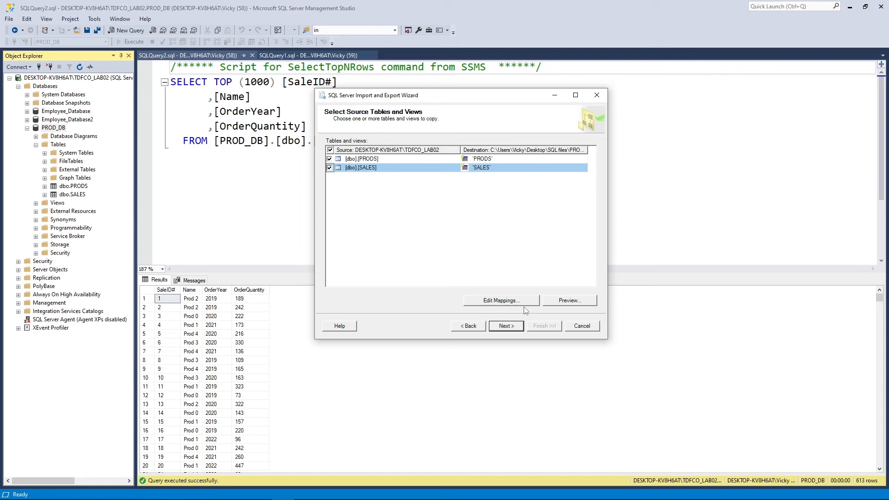
- Run the export of both tables immediately without saving an SSIS package, and close the wizard when it completes
left_click(506, 325)
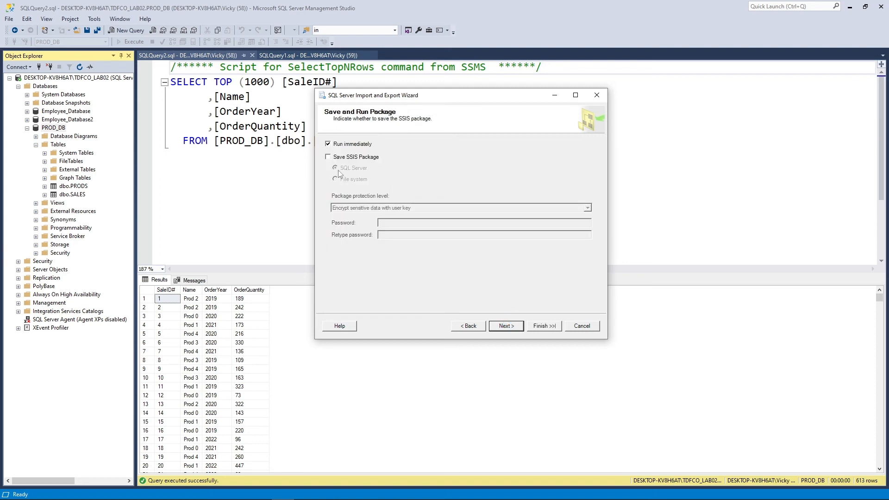
left_click(504, 327)
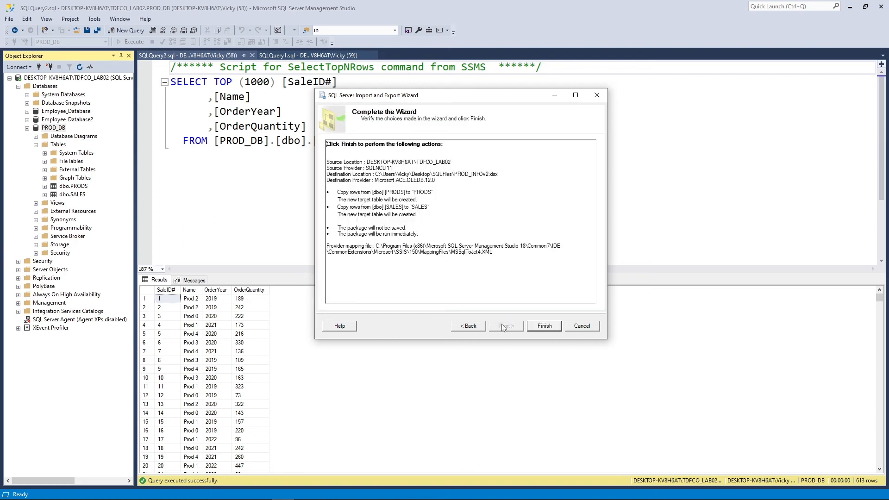
left_click(542, 327)
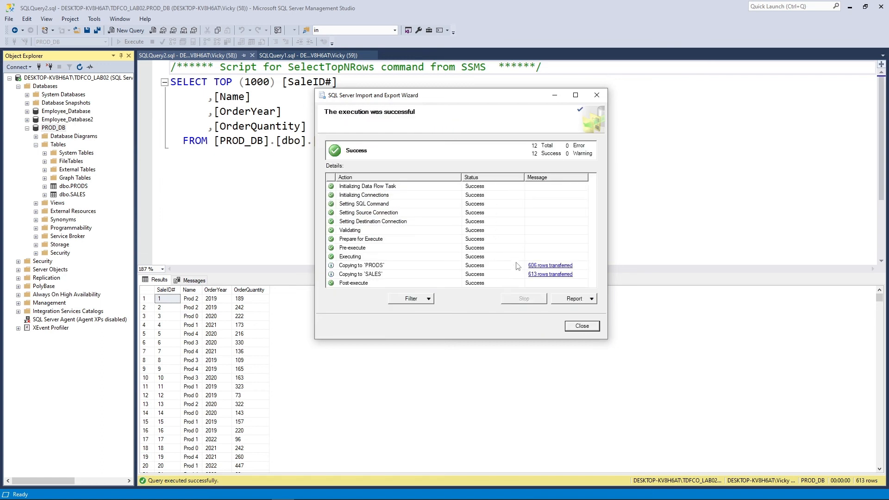
left_click(586, 327)
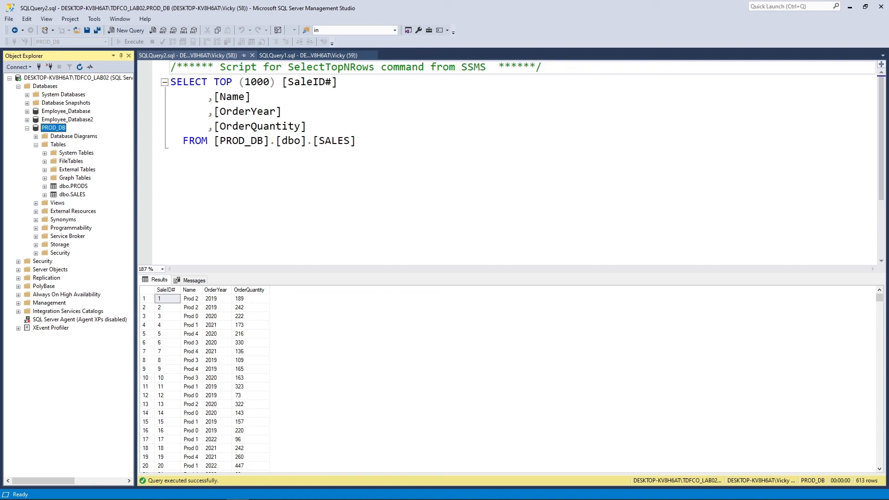
- Switch to File Explorer and open the exported PROD_INFOv2 workbook from the SQL files folder in Excel
key("alt+Tab")
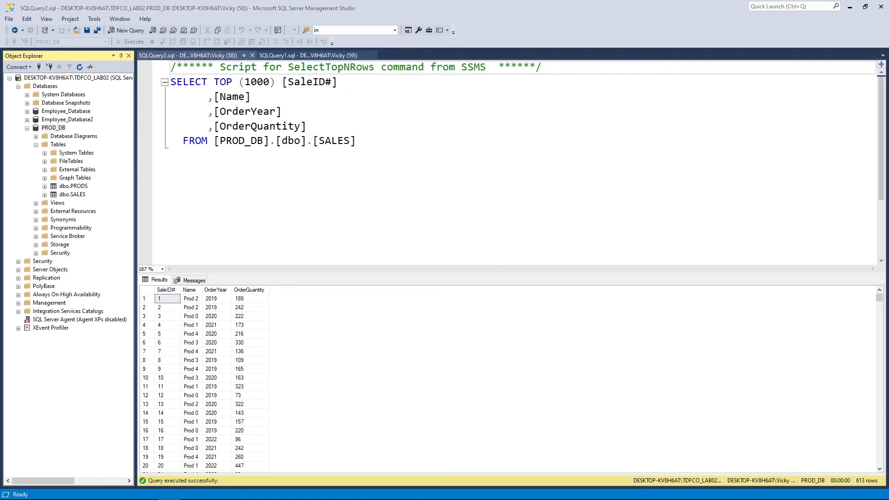
left_click_drag(888, 134, 595, 134)
double_click(595, 134)
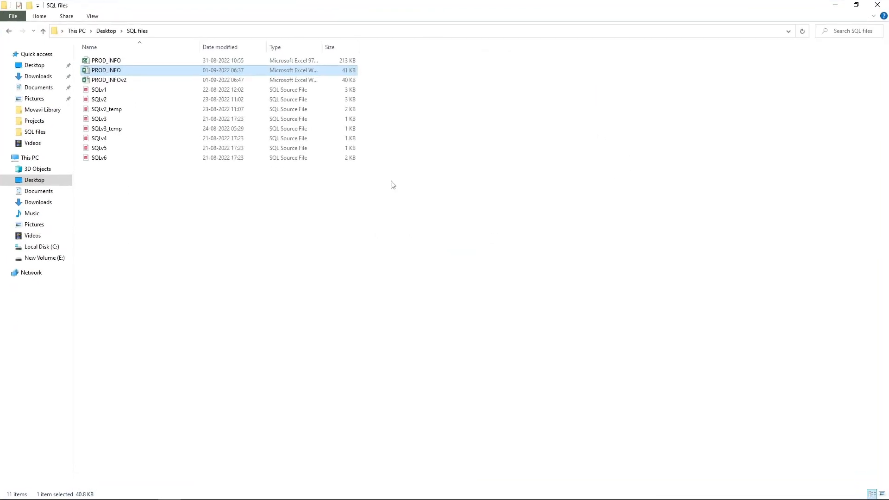
left_click(121, 81)
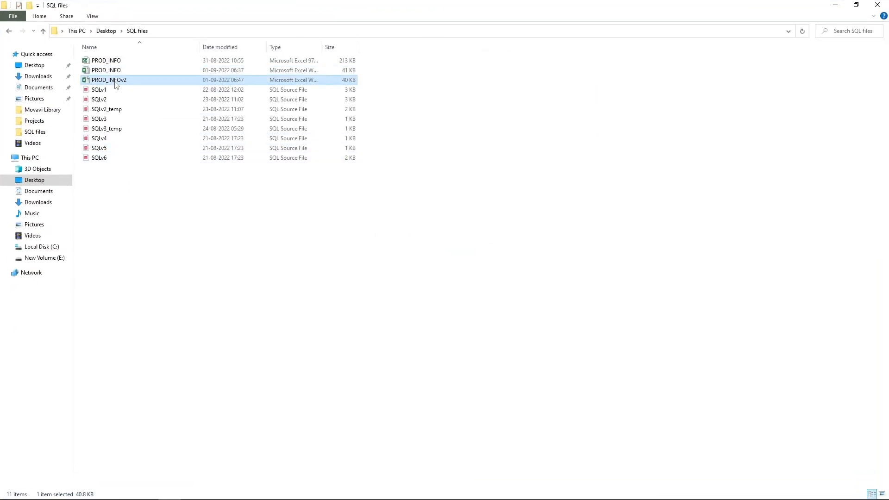
key("Return")
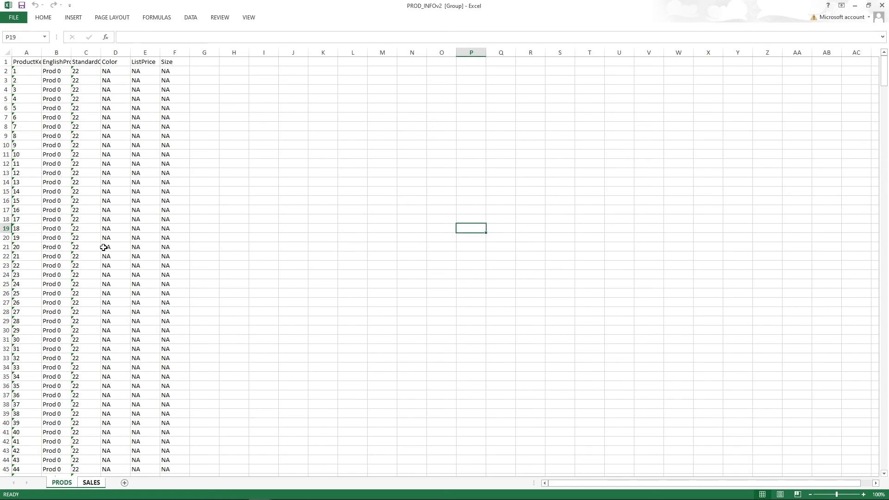
- Check the exported data on the PRODS and SALES sheets of the PROD_INFOv2 workbook
left_click(98, 247)
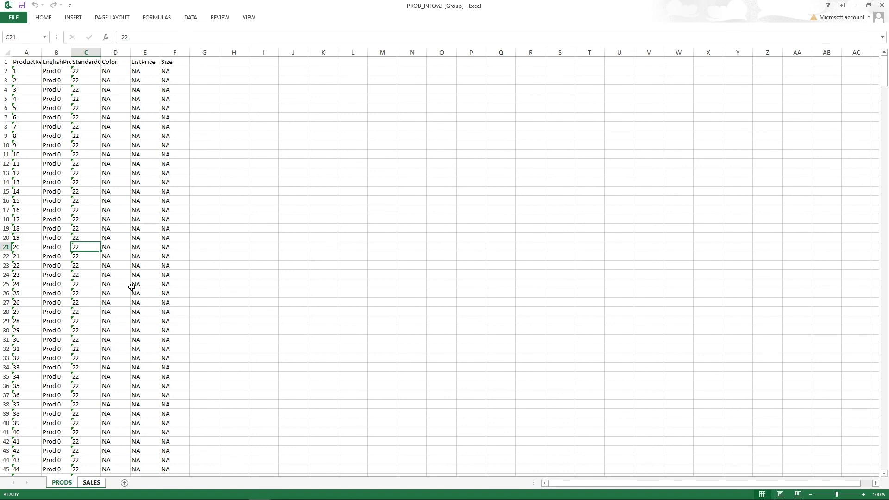
left_click(83, 461)
left_click(92, 483)
left_click(61, 482)
left_click(69, 284)
left_click(202, 293)
left_click(51, 274)
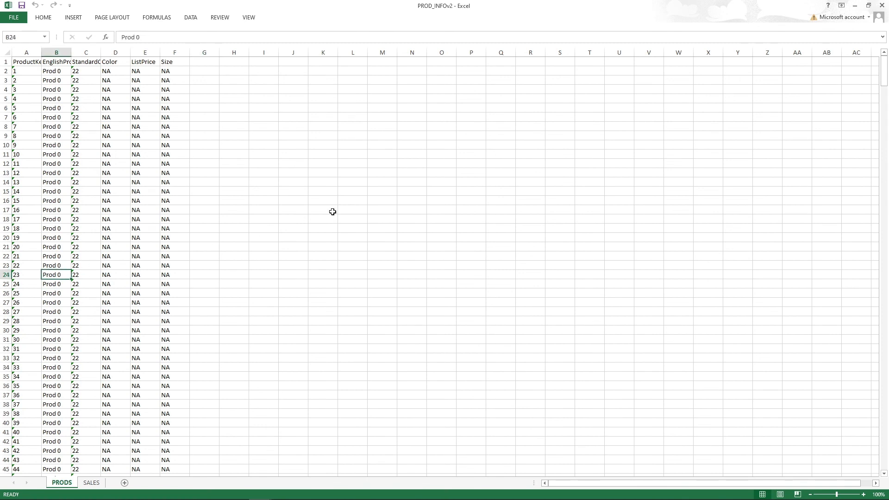